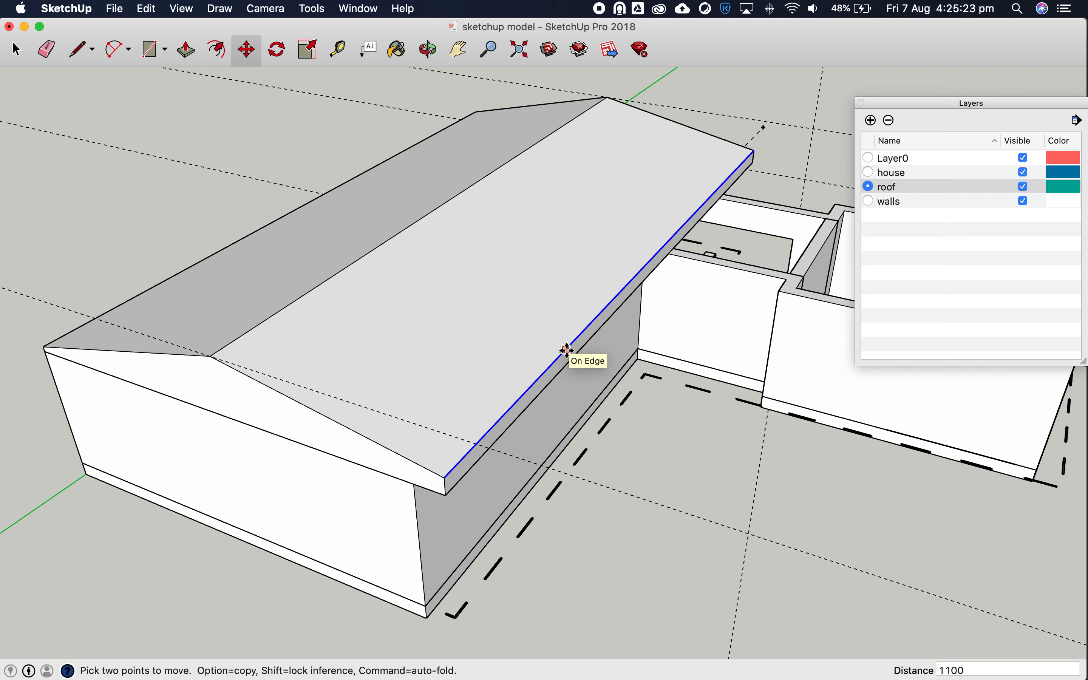
Lower the main roof's outer eave edge by 1100 mm and make the entire gable roof a group
{"action": "key", "text": "Return"}
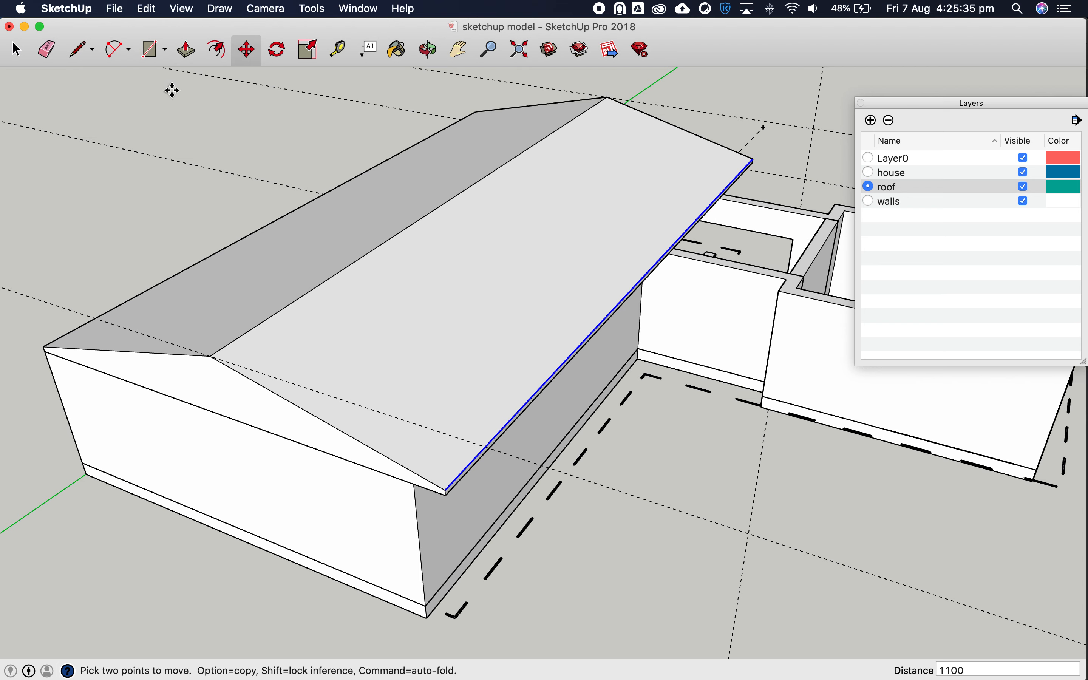
{"action": "left_click", "coordinate": [22, 45]}
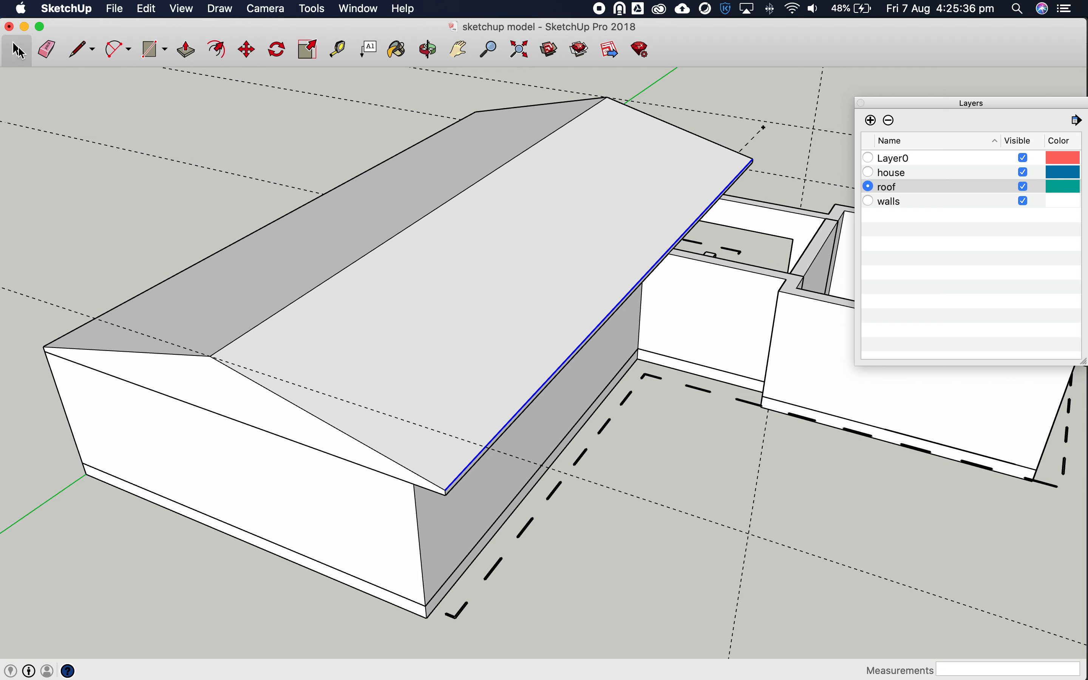
{"action": "triple_click", "coordinate": [388, 199]}
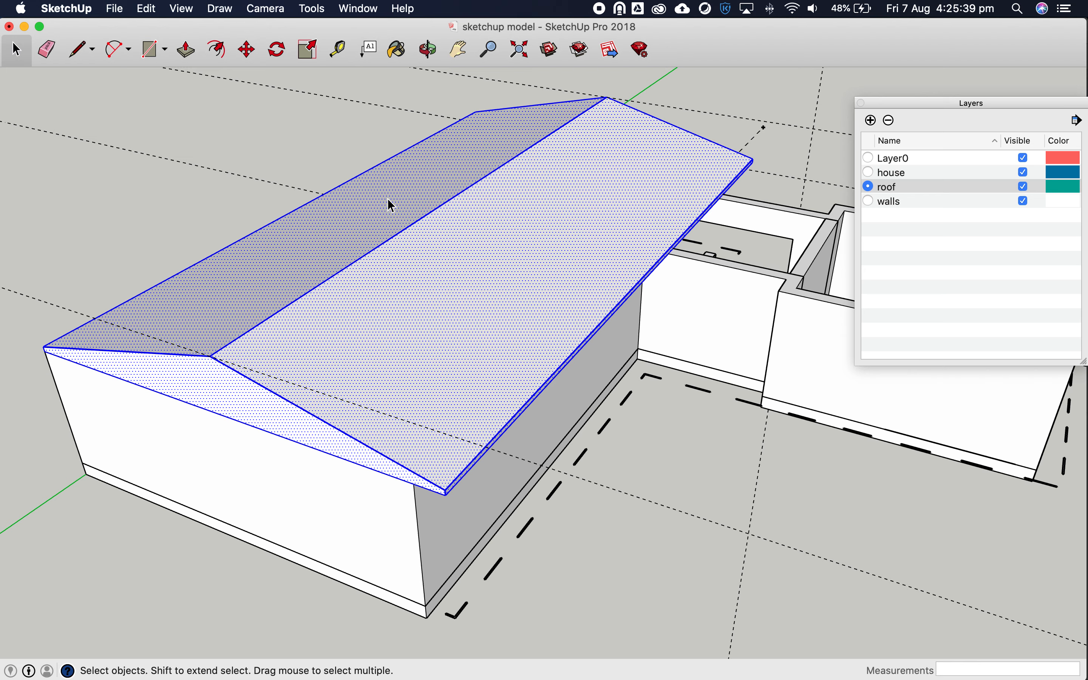
{"action": "right_click", "coordinate": [388, 199]}
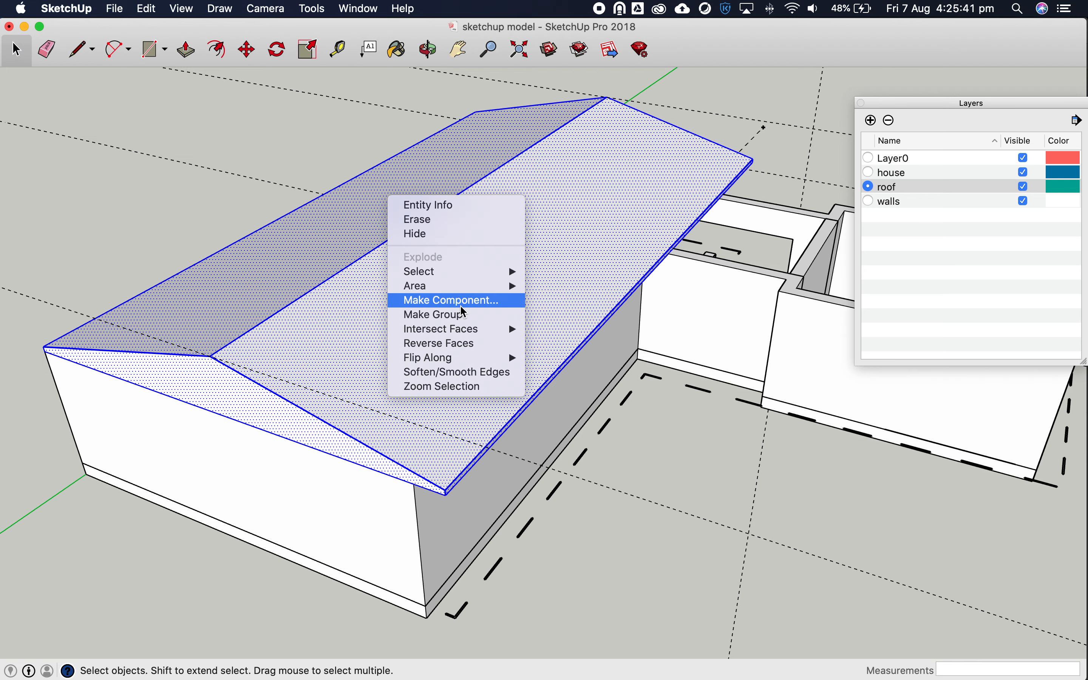
{"action": "left_click", "coordinate": [439, 315]}
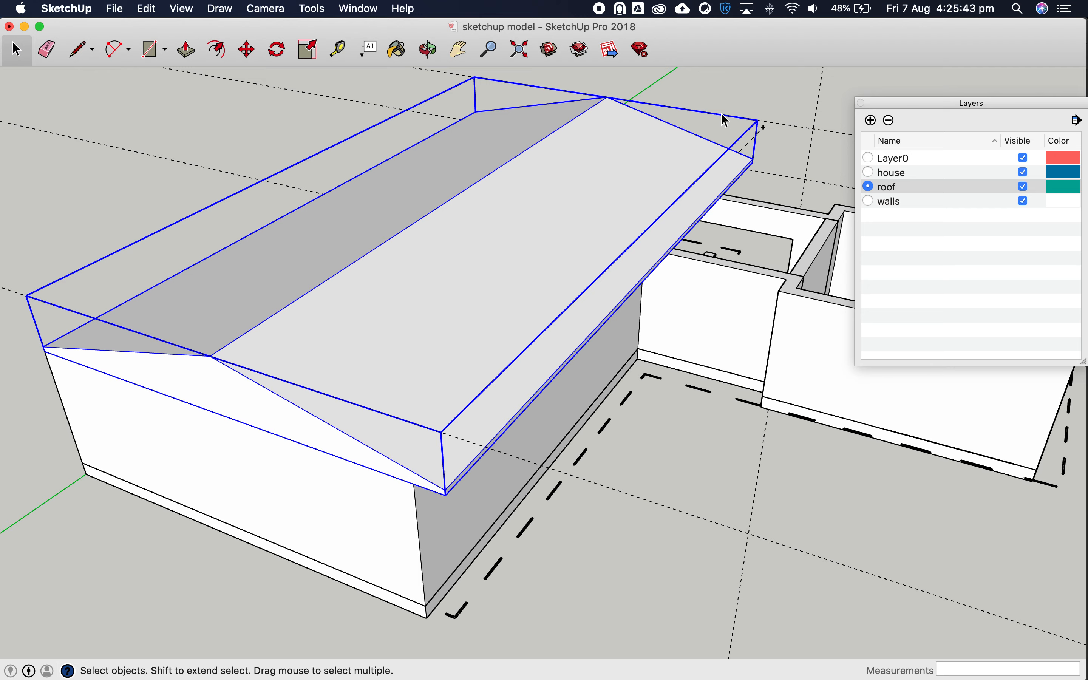
{"action": "left_click", "coordinate": [674, 109]}
Draw a rectangle about 8417 x 4500 mm on the side wing's wall tops, from the outer end corner to the main roof
{"action": "scroll", "coordinate": [283, 201], "scroll_direction": "down", "scroll_amount": 3}
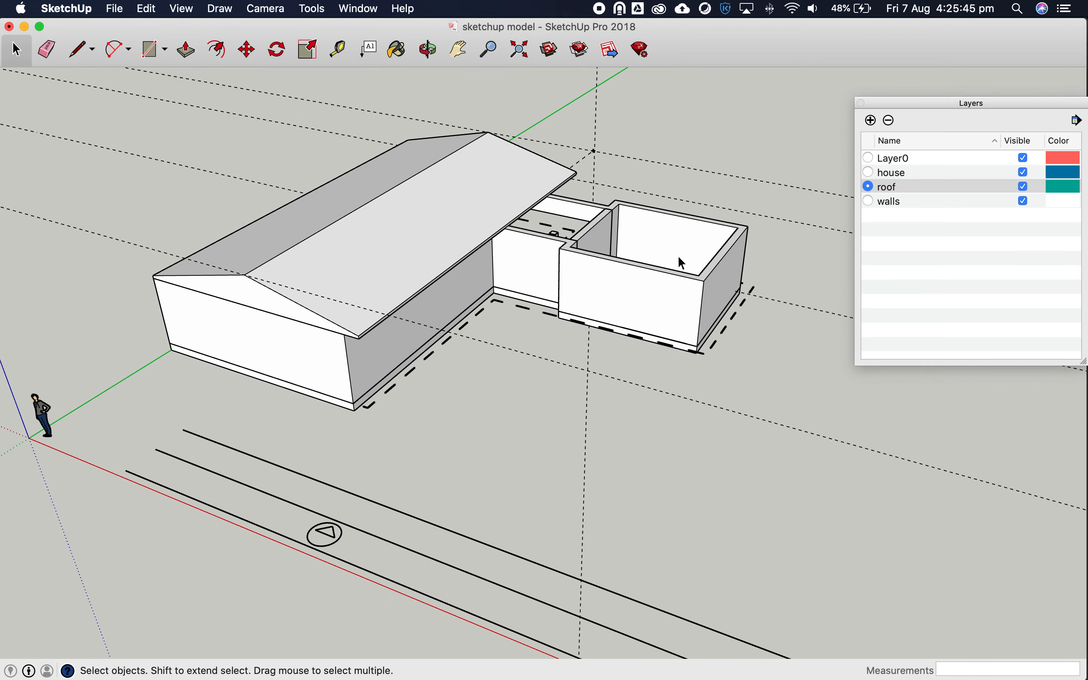
{"action": "left_click", "coordinate": [427, 50]}
{"action": "left_click_drag", "start_coordinate": [617, 200], "coordinate": [584, 288]}
{"action": "scroll", "coordinate": [583, 288], "scroll_direction": "up", "scroll_amount": 3}
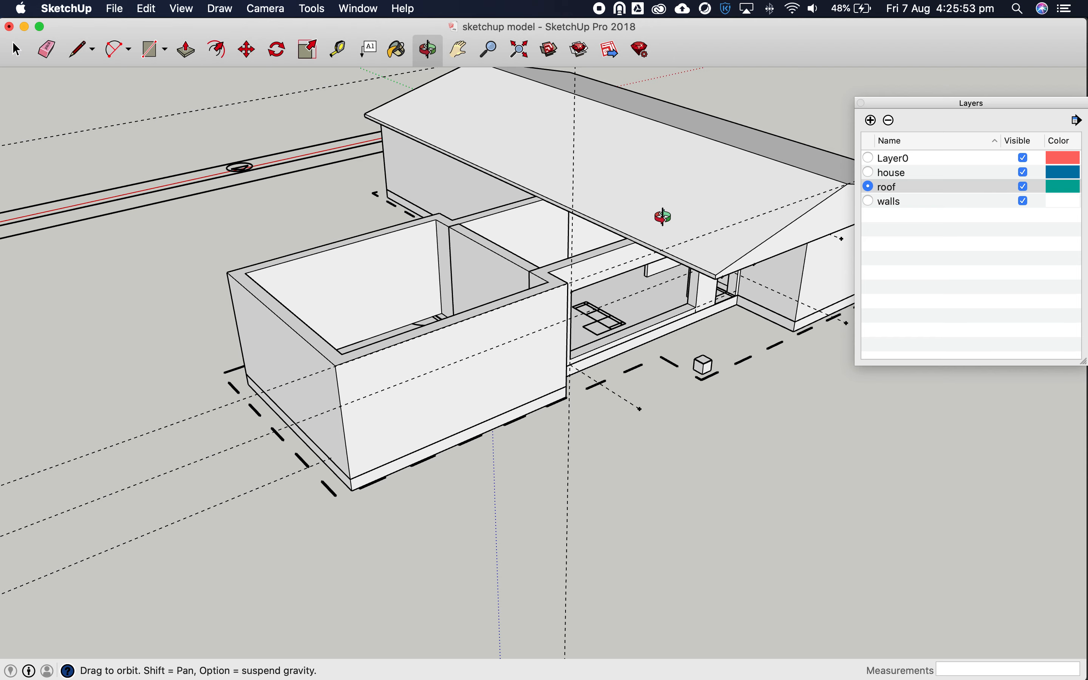
{"action": "left_click_drag", "start_coordinate": [557, 200], "coordinate": [618, 290]}
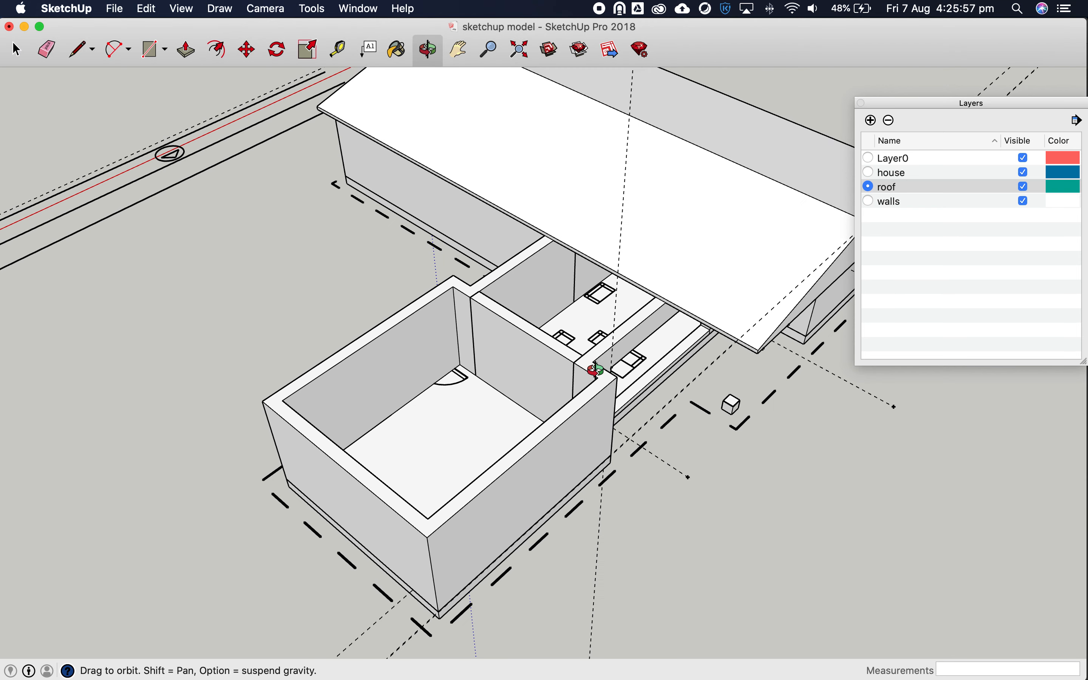
{"action": "left_click", "coordinate": [154, 53]}
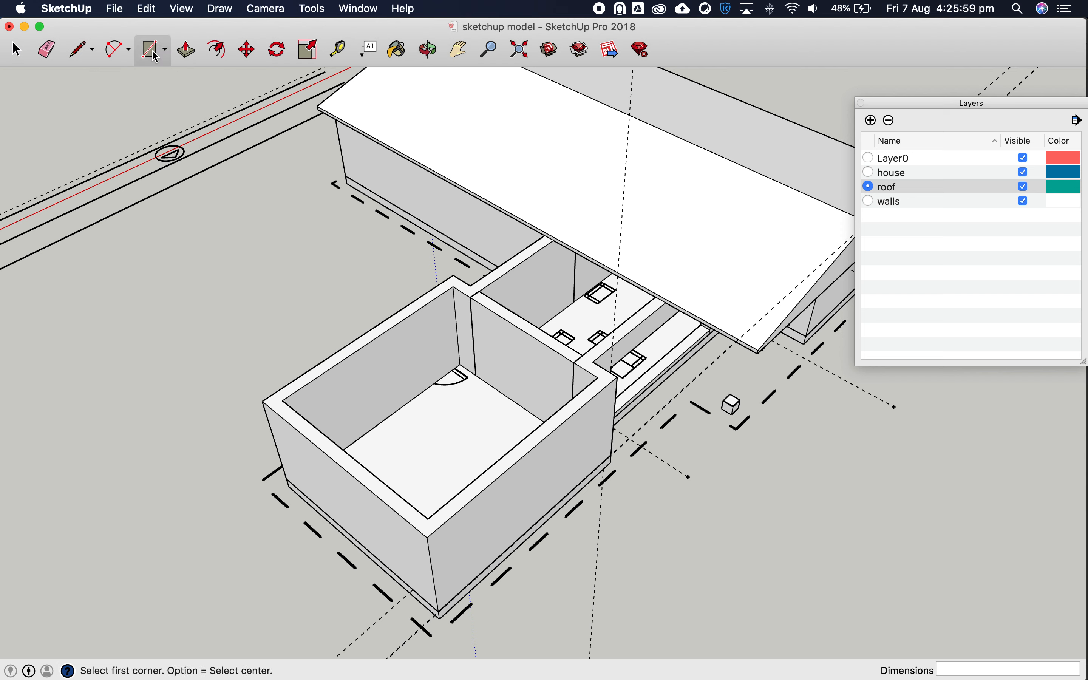
{"action": "left_click", "coordinate": [263, 401]}
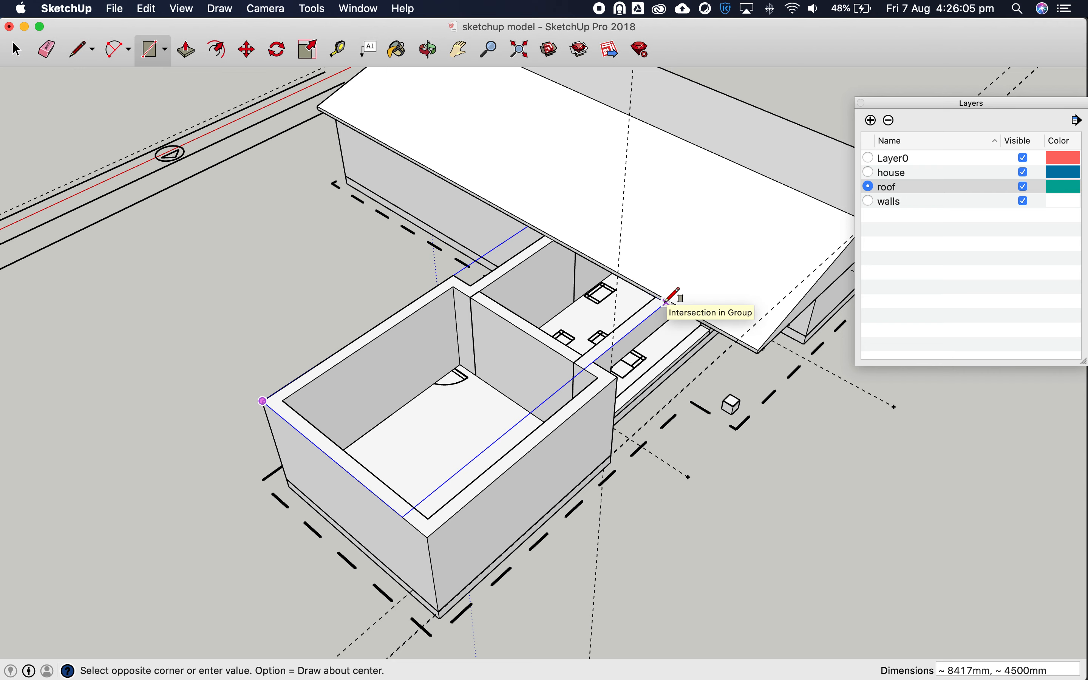
{"action": "scroll", "coordinate": [669, 301], "scroll_direction": "up", "scroll_amount": 5}
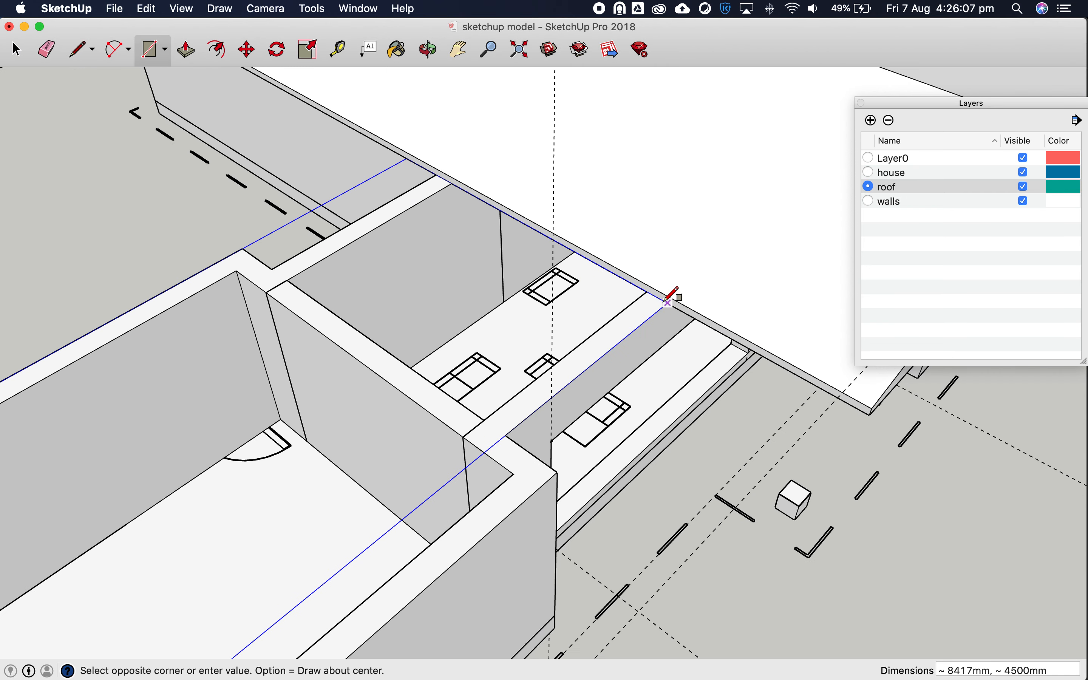
{"action": "left_click", "coordinate": [668, 302]}
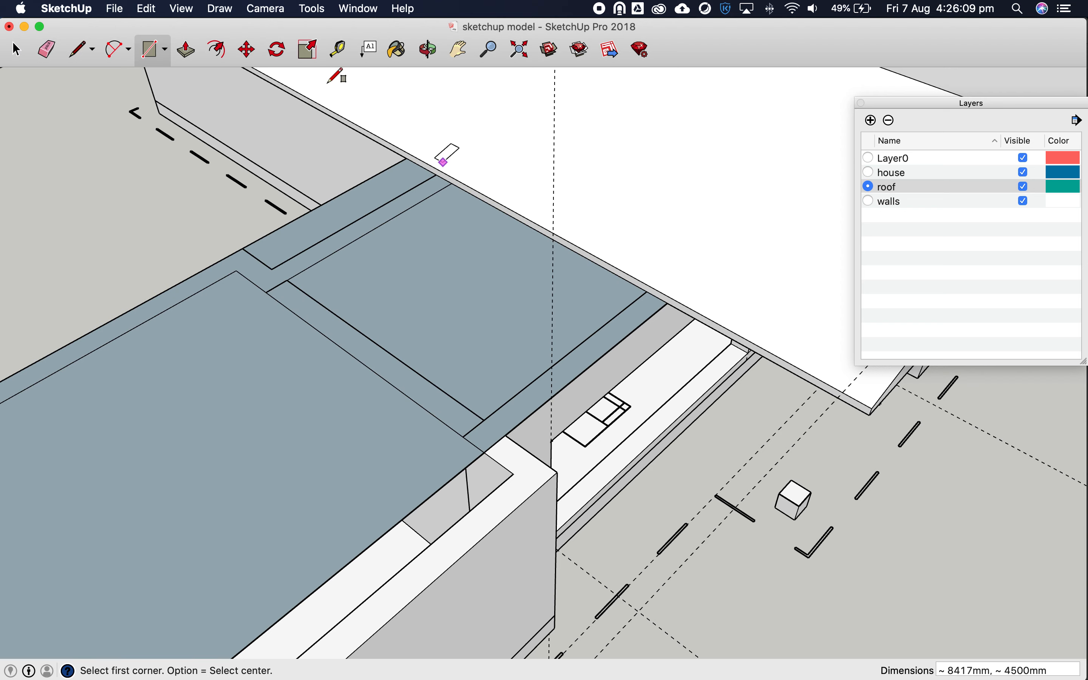
Extrude the side wing's rectangle upward with Push/Pull to form a roof block
{"action": "left_click", "coordinate": [186, 50]}
{"action": "left_click", "coordinate": [462, 319]}
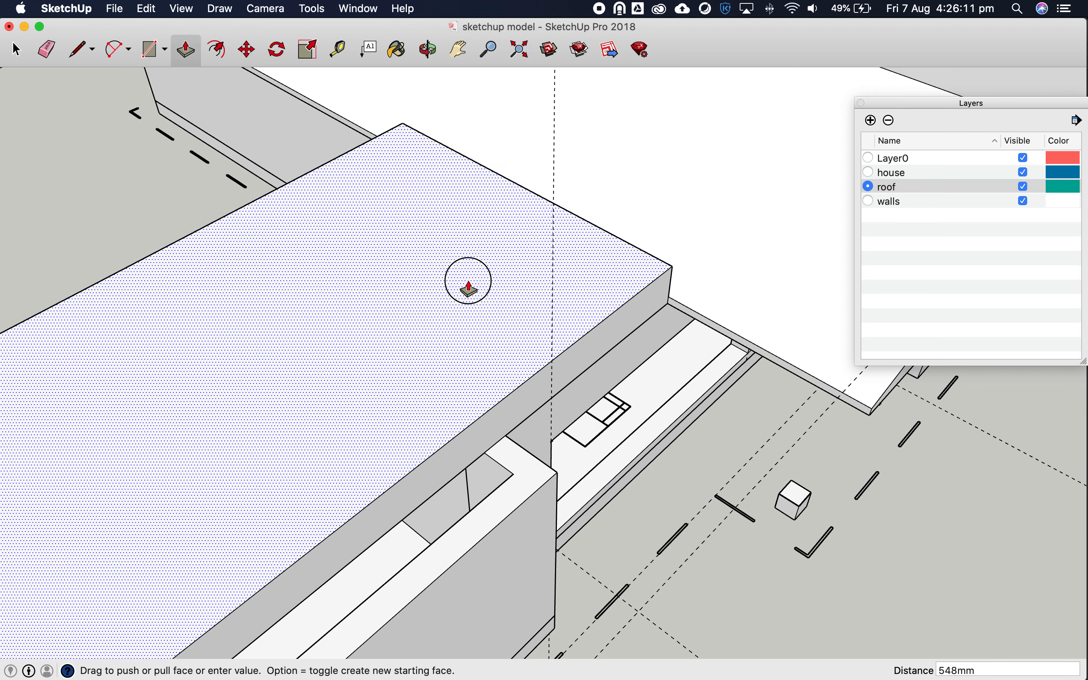
{"action": "left_click", "coordinate": [467, 256]}
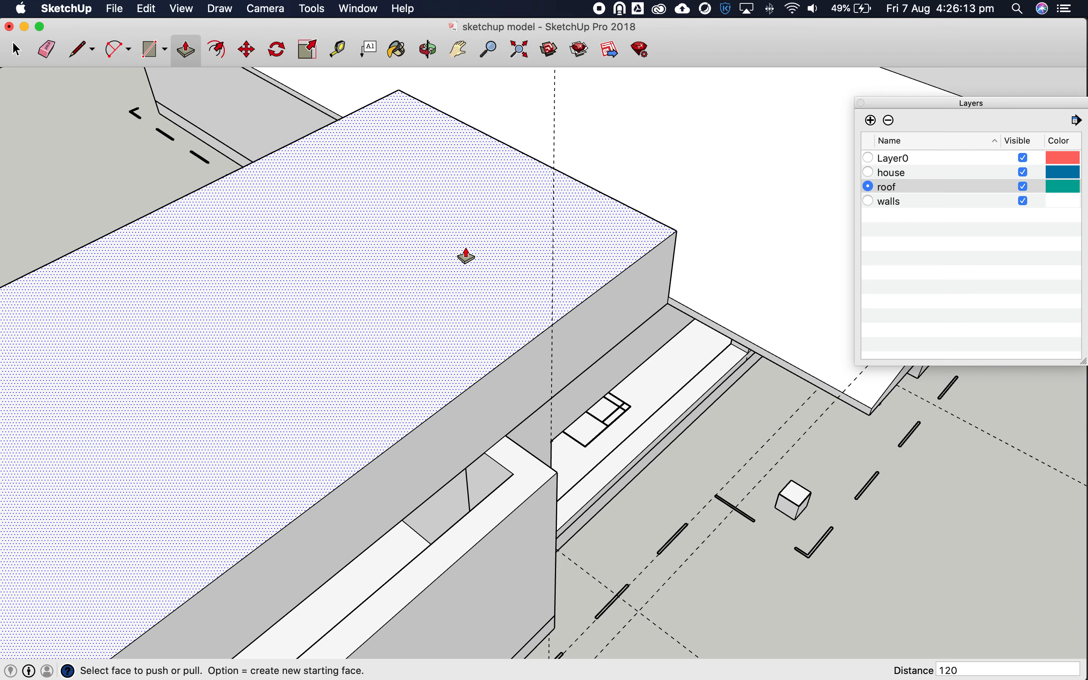
{"action": "key", "text": "Return"}
Extend the roof block's long side face 700 mm to the wing's outer wall edge, plus a 580 mm overhang
{"action": "scroll", "coordinate": [588, 270], "scroll_direction": "down", "scroll_amount": 6}
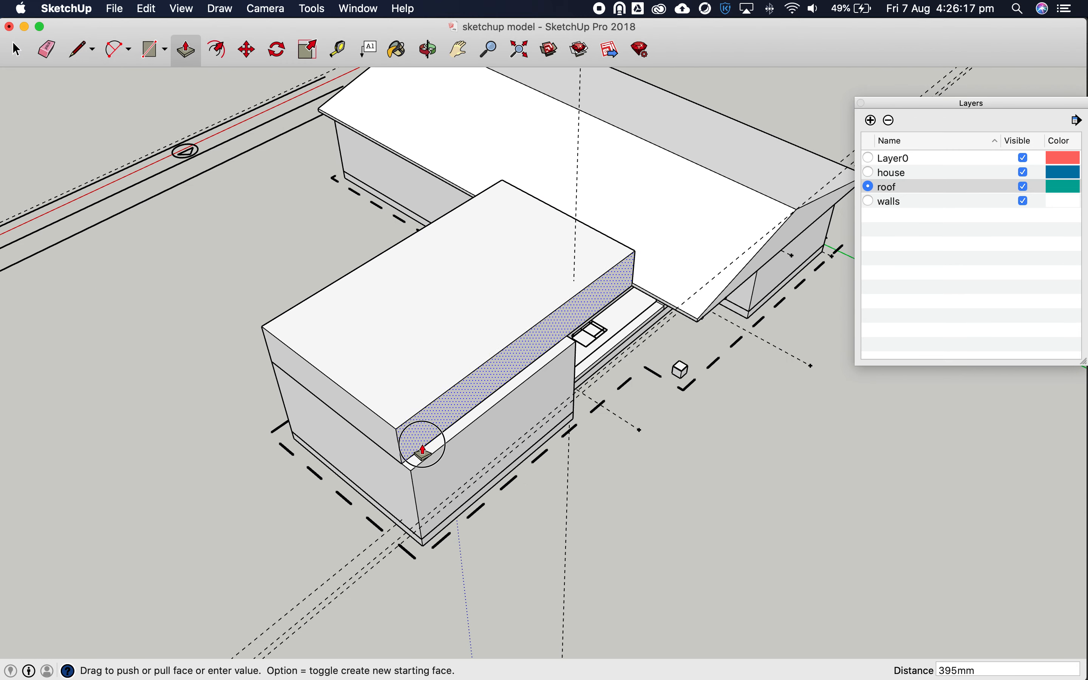
{"action": "left_click", "coordinate": [424, 478]}
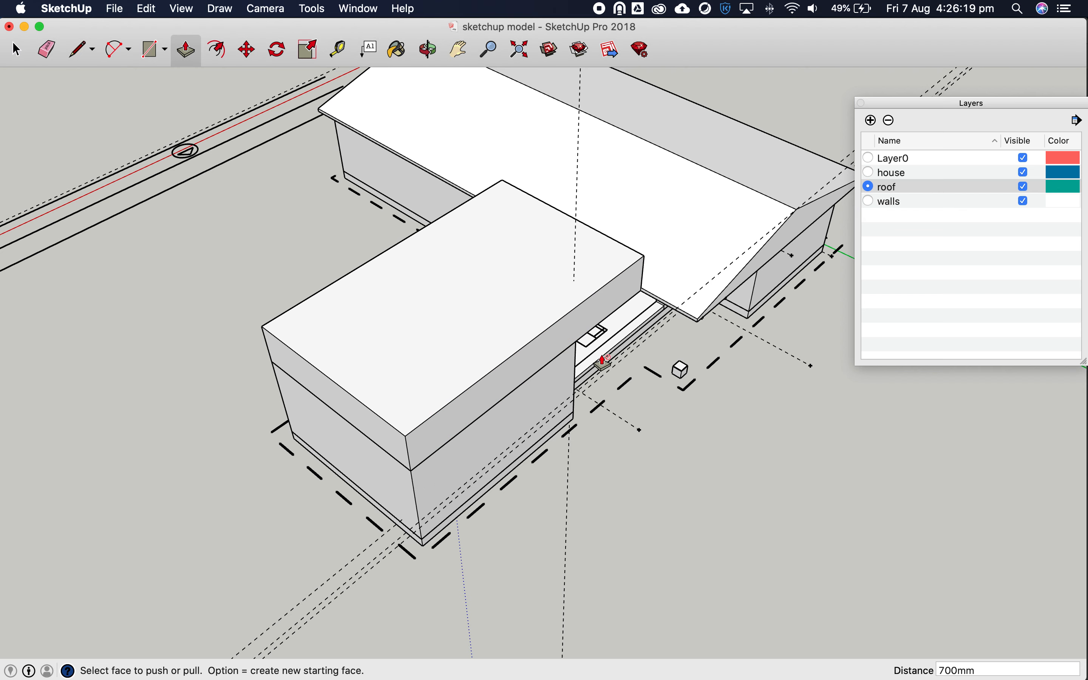
{"action": "left_click", "coordinate": [545, 359]}
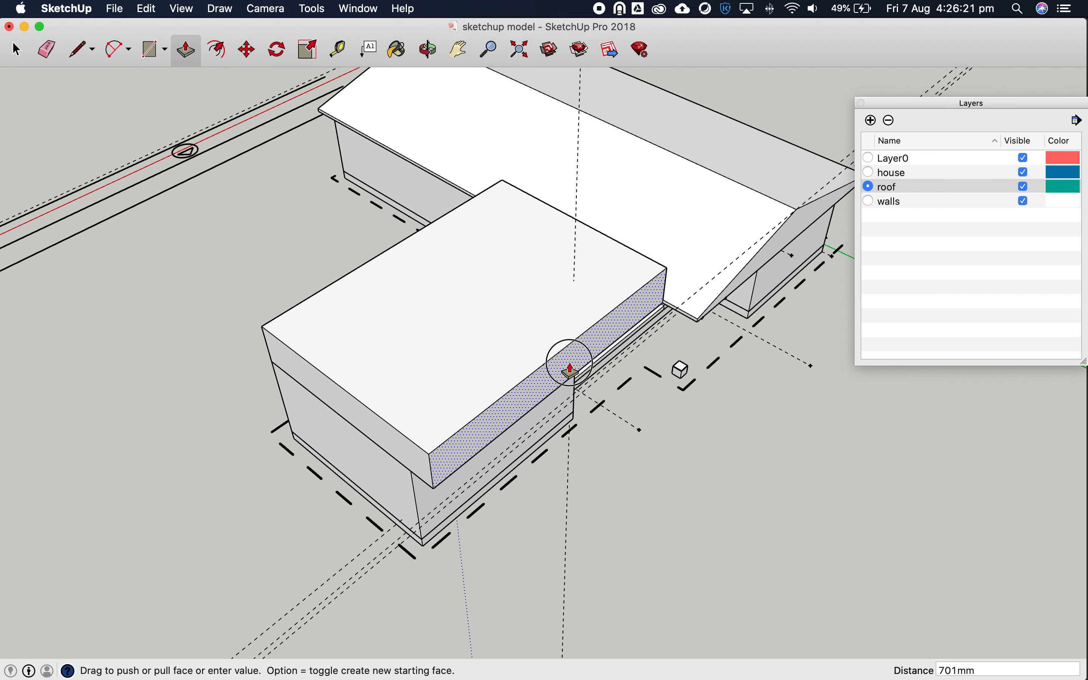
{"action": "left_click", "coordinate": [568, 372]}
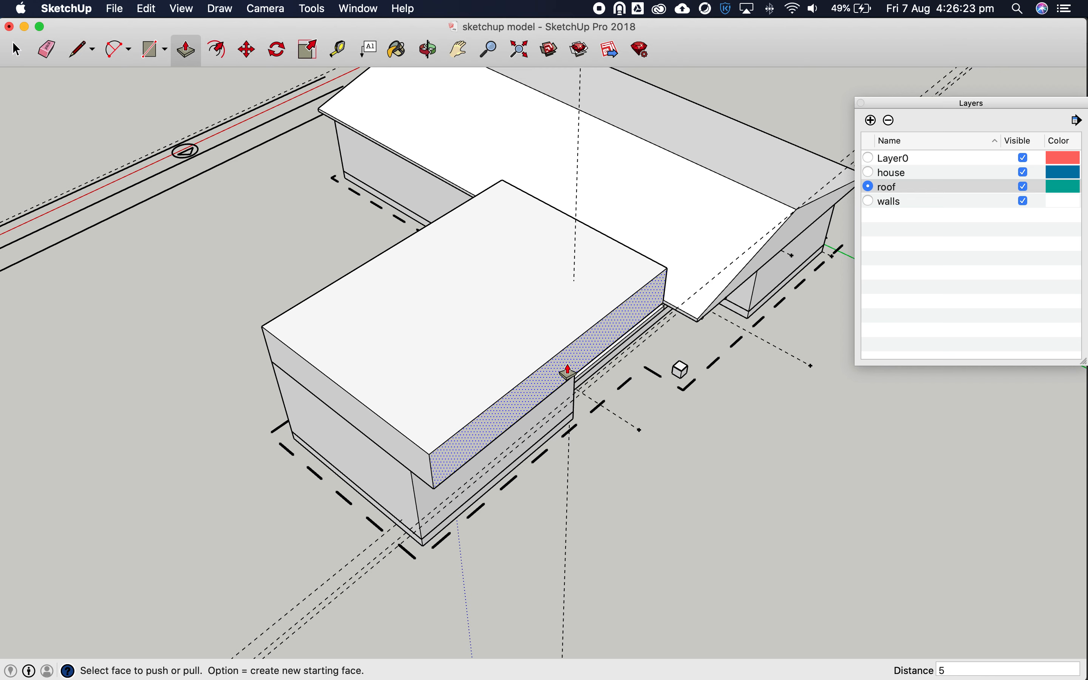
{"action": "key", "text": "Return"}
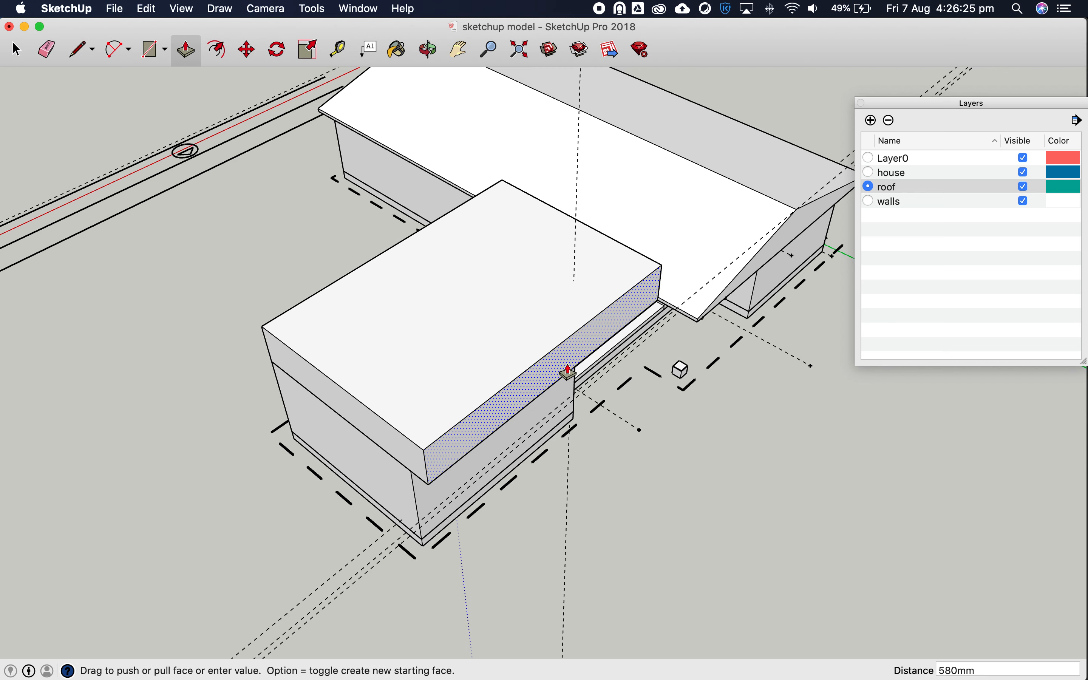
Pull out the roof block's outer end face and its other long side face by 580 mm each as overhangs
{"action": "left_click", "coordinate": [396, 447]}
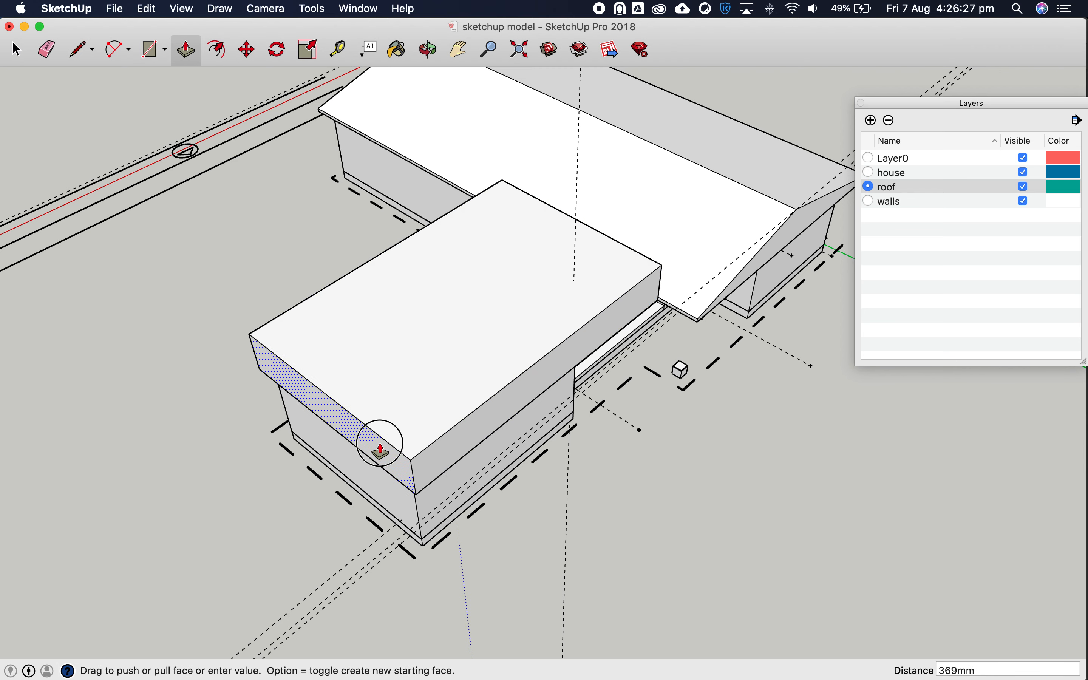
{"action": "left_click", "coordinate": [381, 450]}
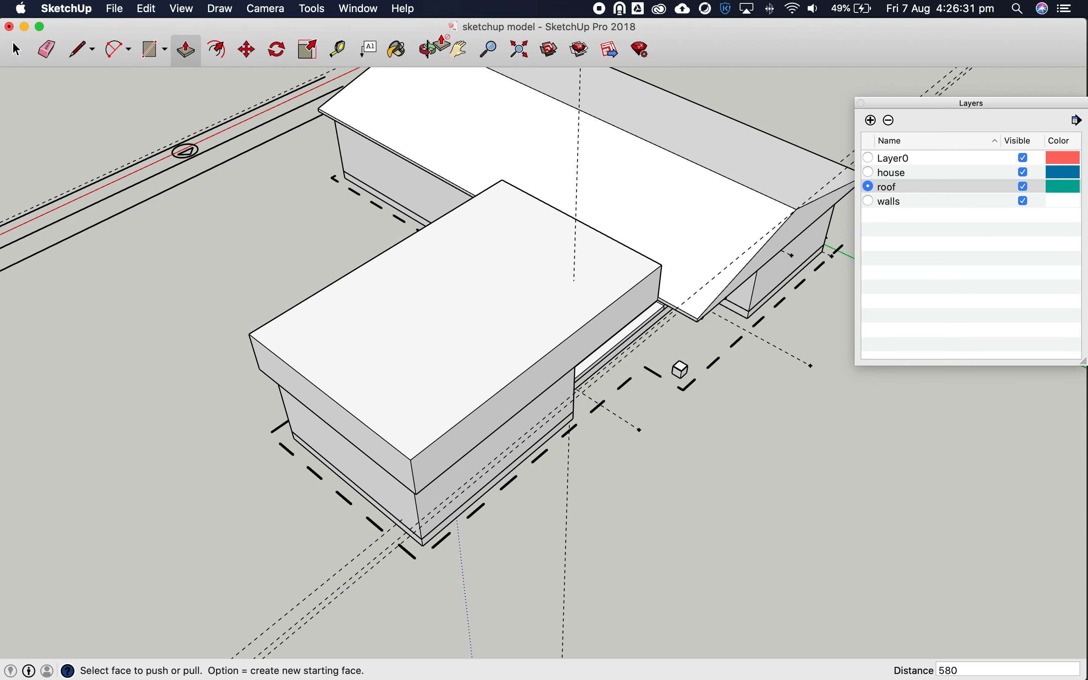
{"action": "left_click", "coordinate": [434, 51]}
{"action": "left_click_drag", "start_coordinate": [274, 369], "coordinate": [495, 435]}
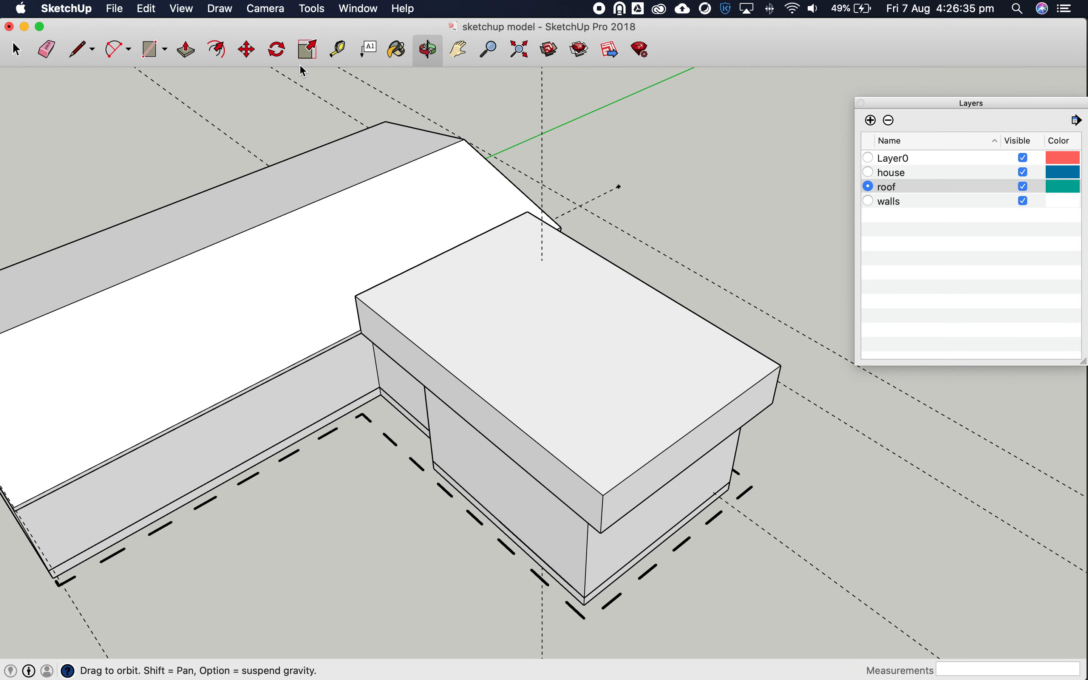
{"action": "left_click", "coordinate": [187, 50]}
{"action": "left_click_drag", "start_coordinate": [432, 378], "coordinate": [411, 386]}
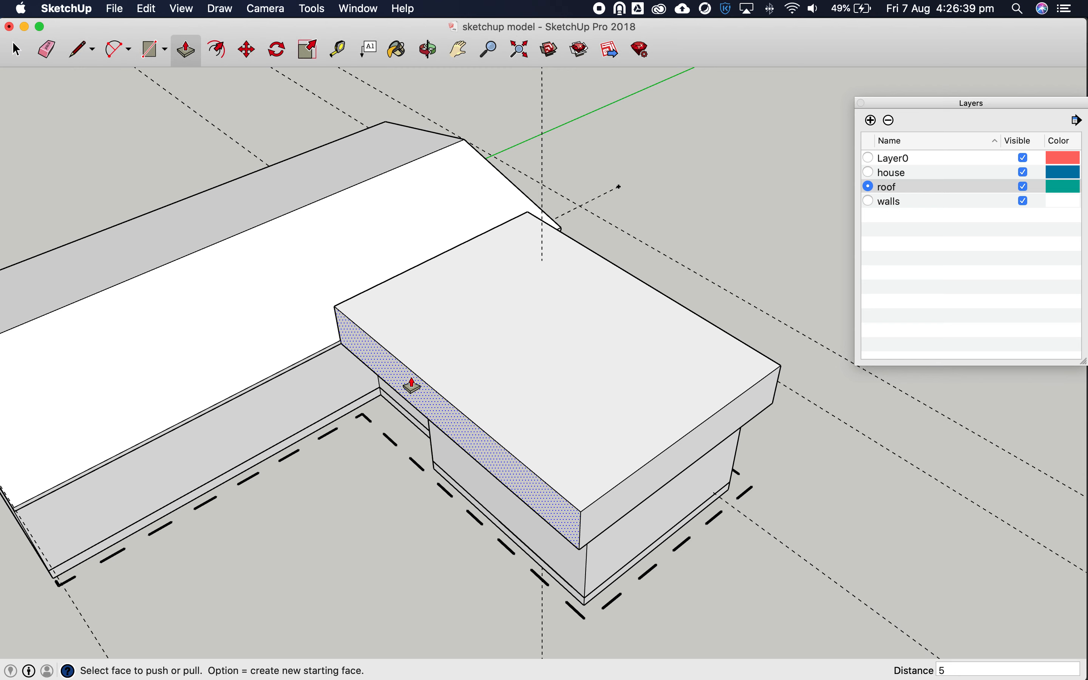
{"action": "left_click", "coordinate": [412, 385]}
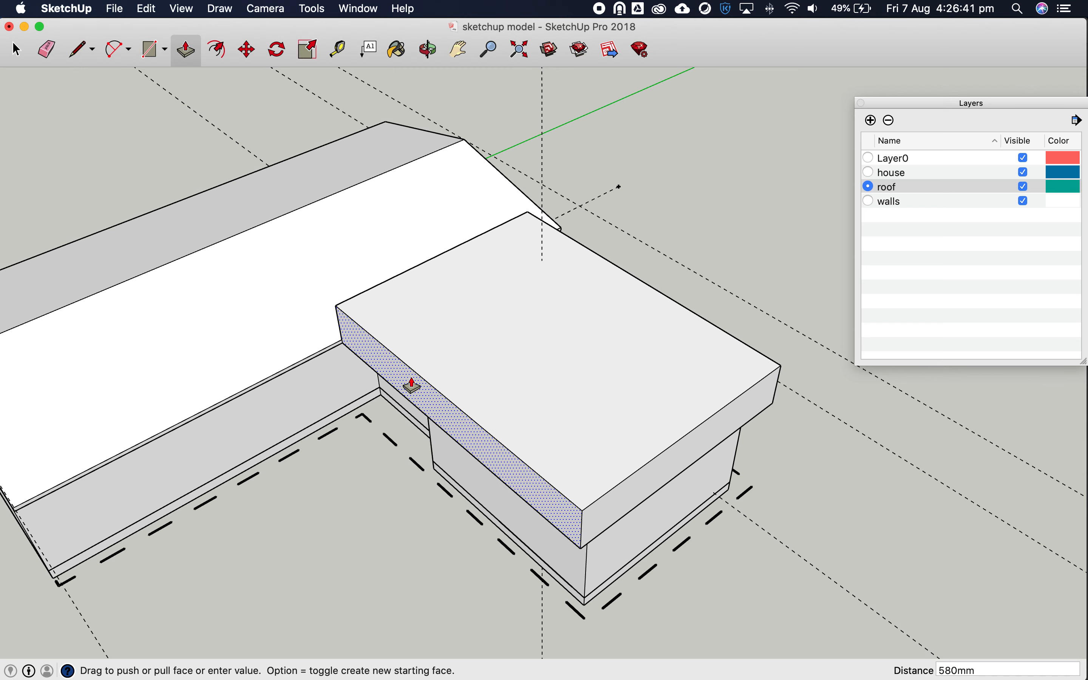
{"action": "left_click_drag", "start_coordinate": [520, 348], "coordinate": [400, 341]}
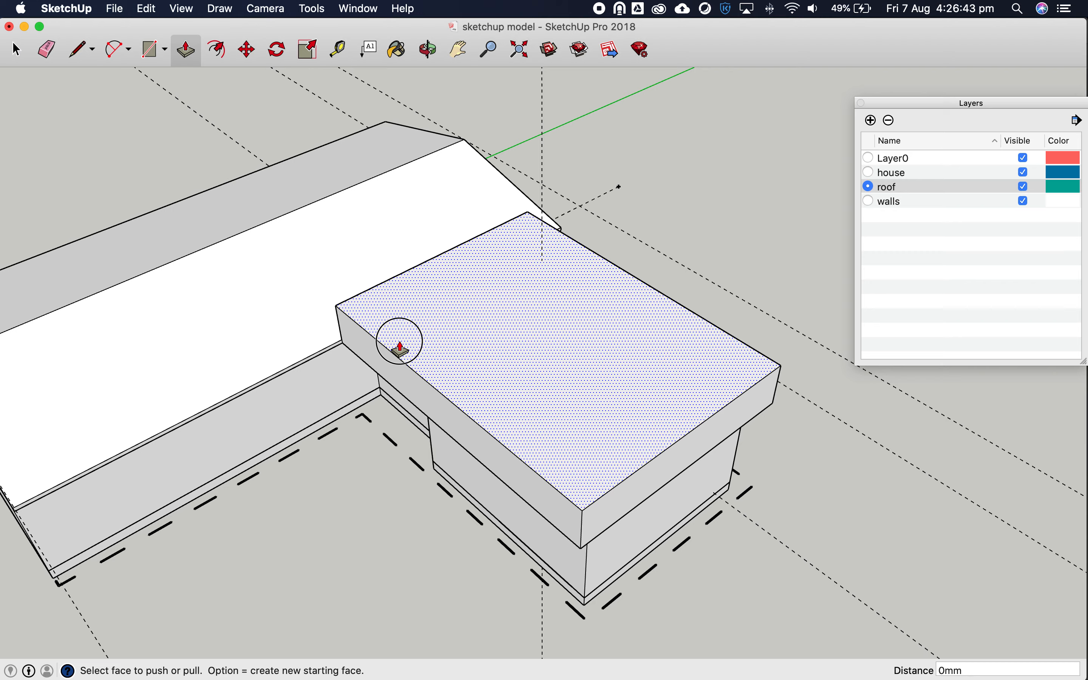
Extend the roof block's inner end face about 4491 mm to meet the main roof's ridge
{"action": "left_click", "coordinate": [430, 50]}
{"action": "left_click_drag", "start_coordinate": [707, 243], "coordinate": [605, 292]}
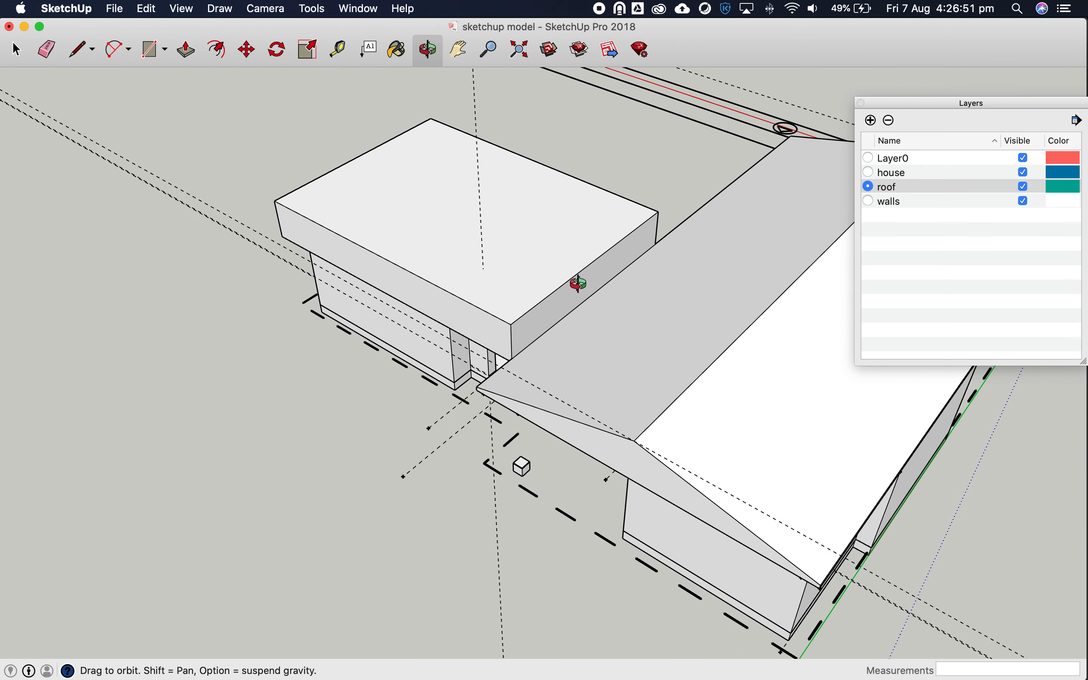
{"action": "left_click_drag", "start_coordinate": [668, 381], "coordinate": [638, 337]}
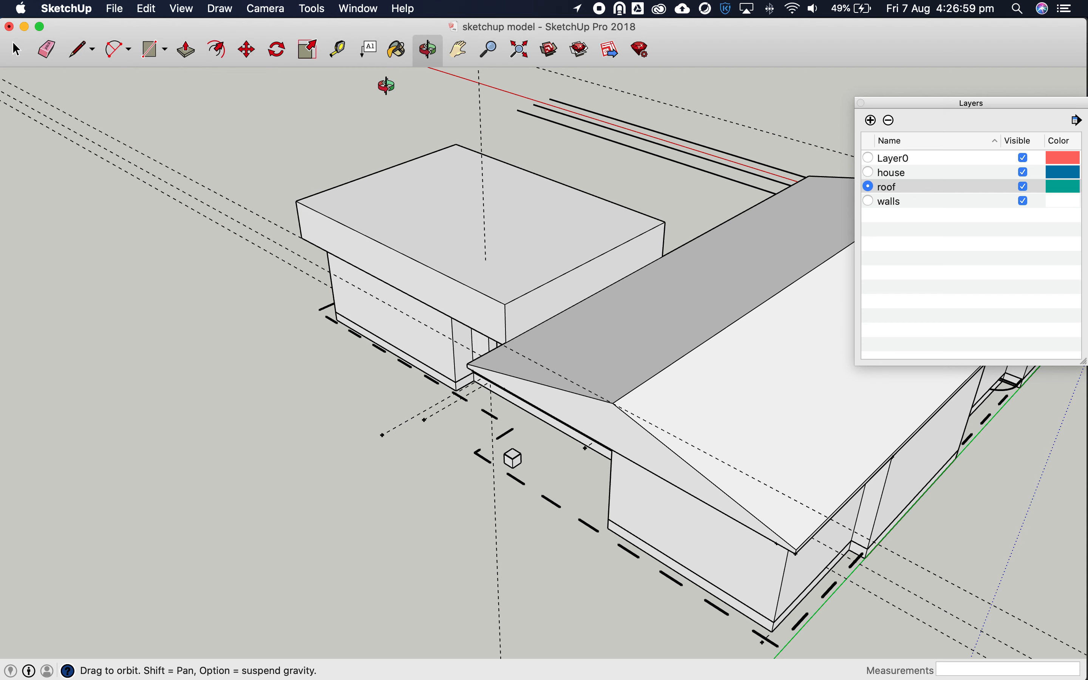
{"action": "left_click", "coordinate": [186, 51]}
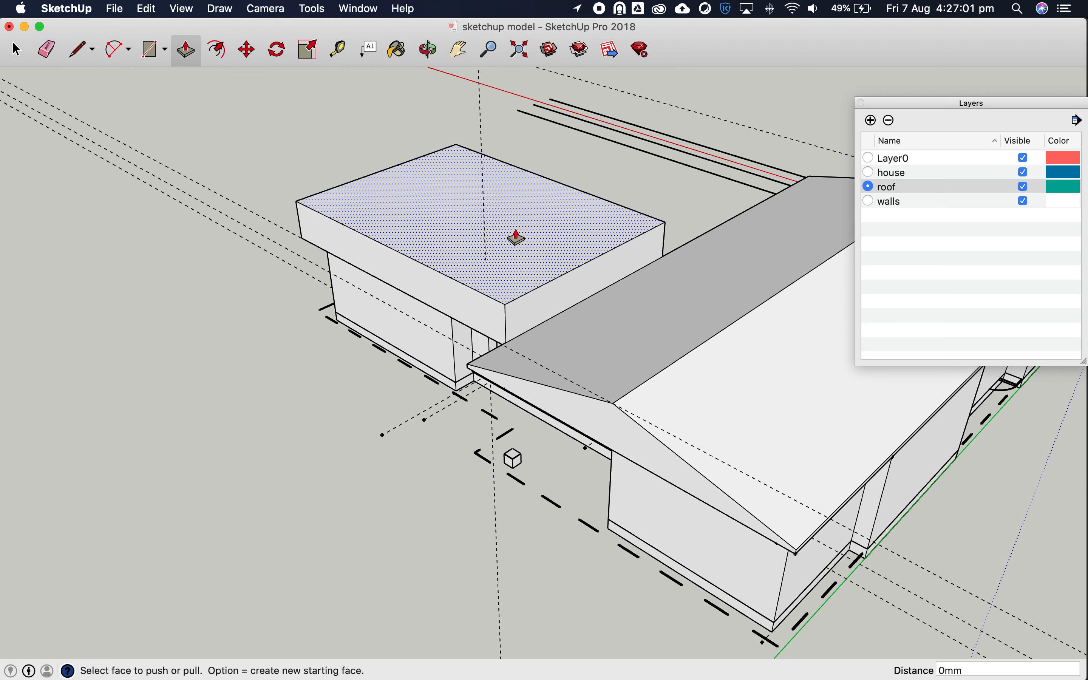
{"action": "left_click_drag", "start_coordinate": [558, 286], "coordinate": [739, 329]}
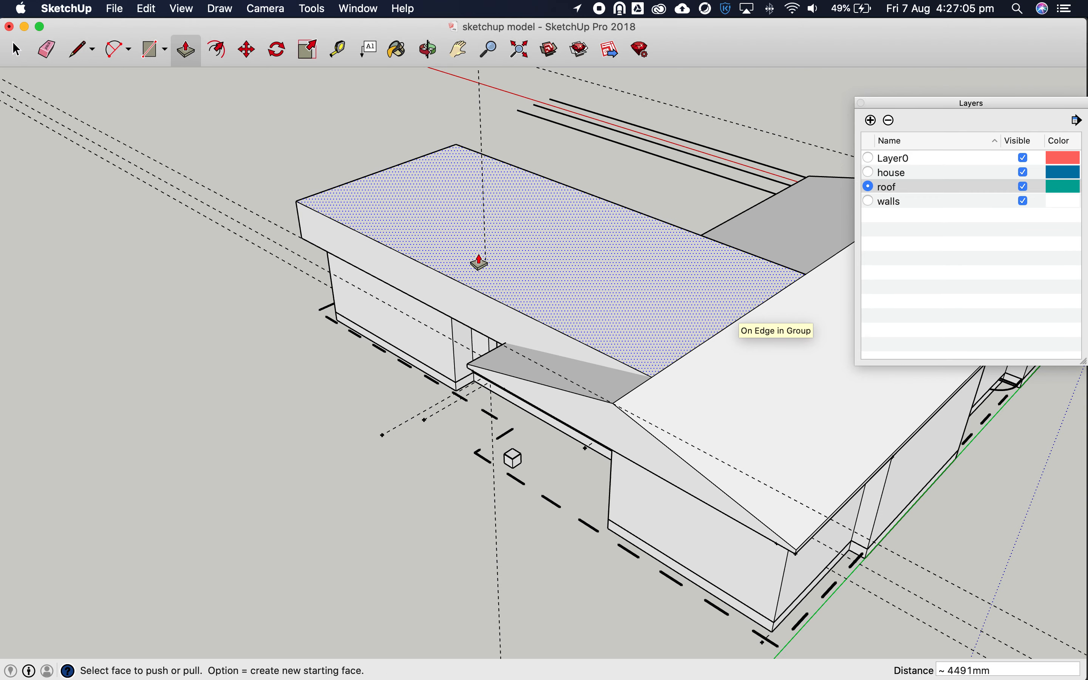
Draw a centre line about 13277 mm long along the wing roof's top, from the outer edge's midpoint to the main ridge
{"action": "left_click", "coordinate": [429, 50]}
{"action": "left_click_drag", "start_coordinate": [315, 251], "coordinate": [596, 445]}
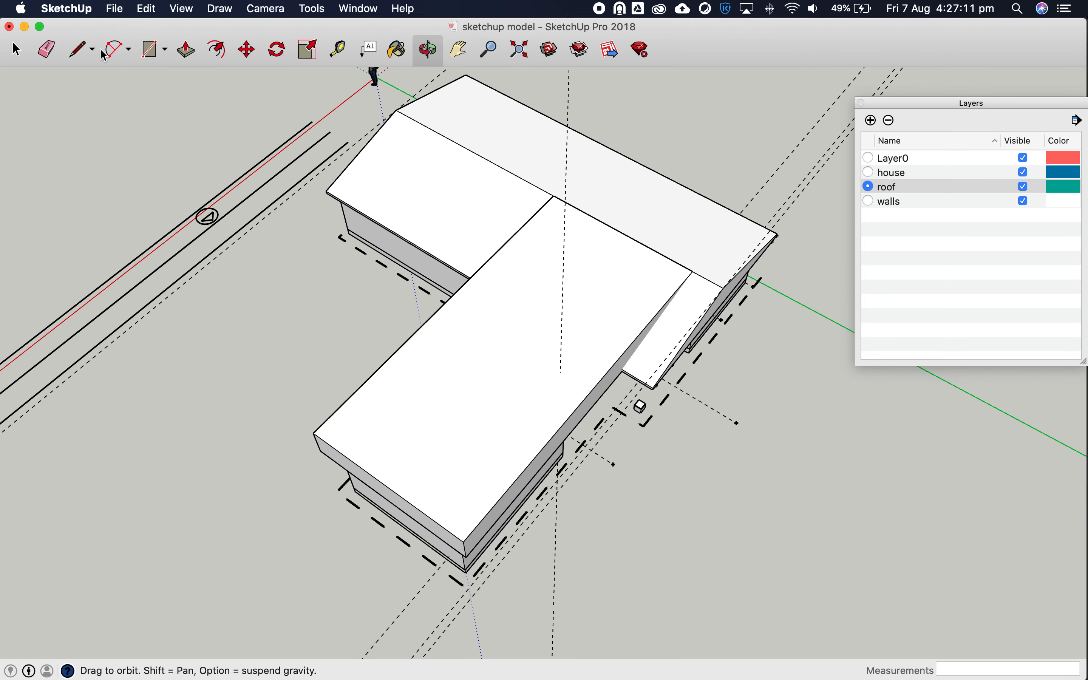
{"action": "left_click", "coordinate": [77, 52]}
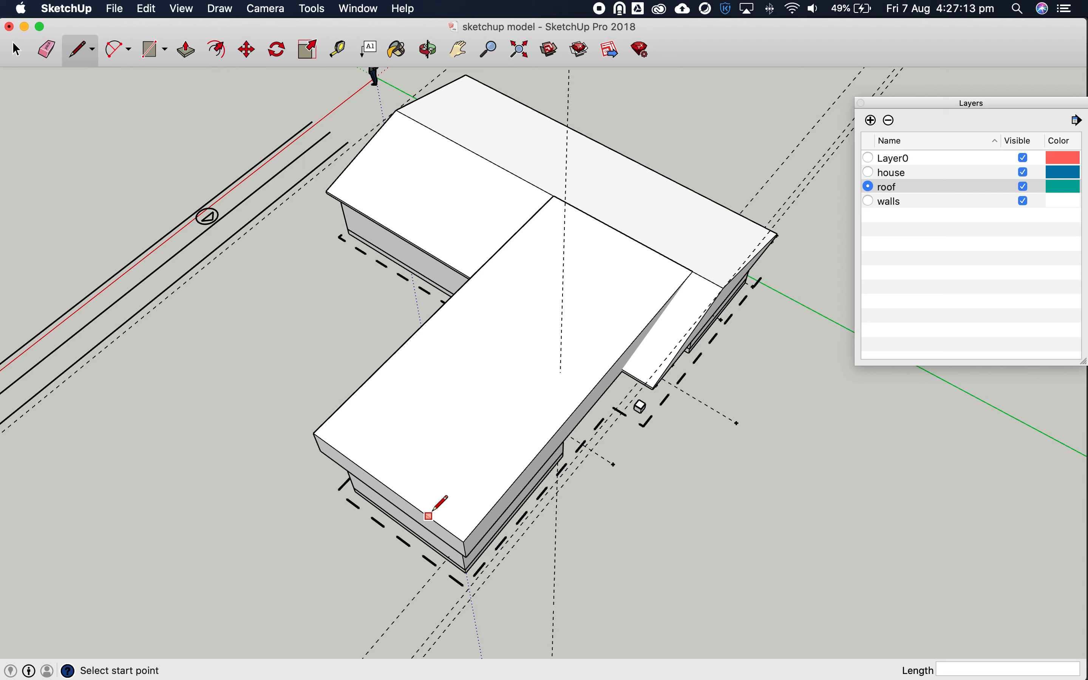
{"action": "left_click", "coordinate": [386, 486]}
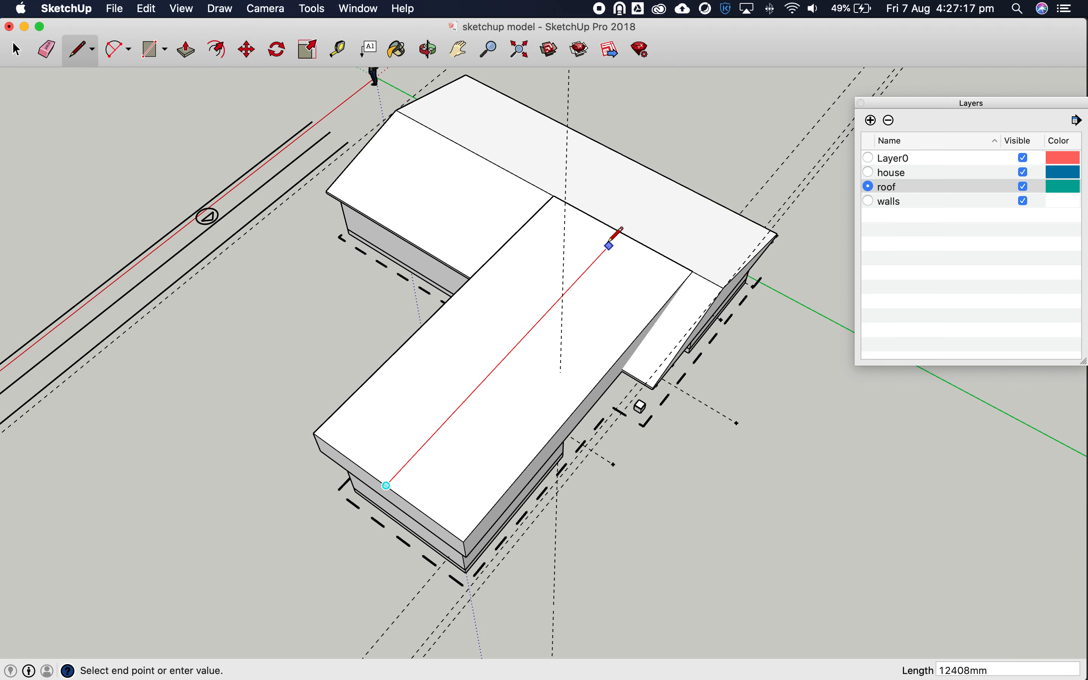
{"action": "left_click", "coordinate": [622, 232]}
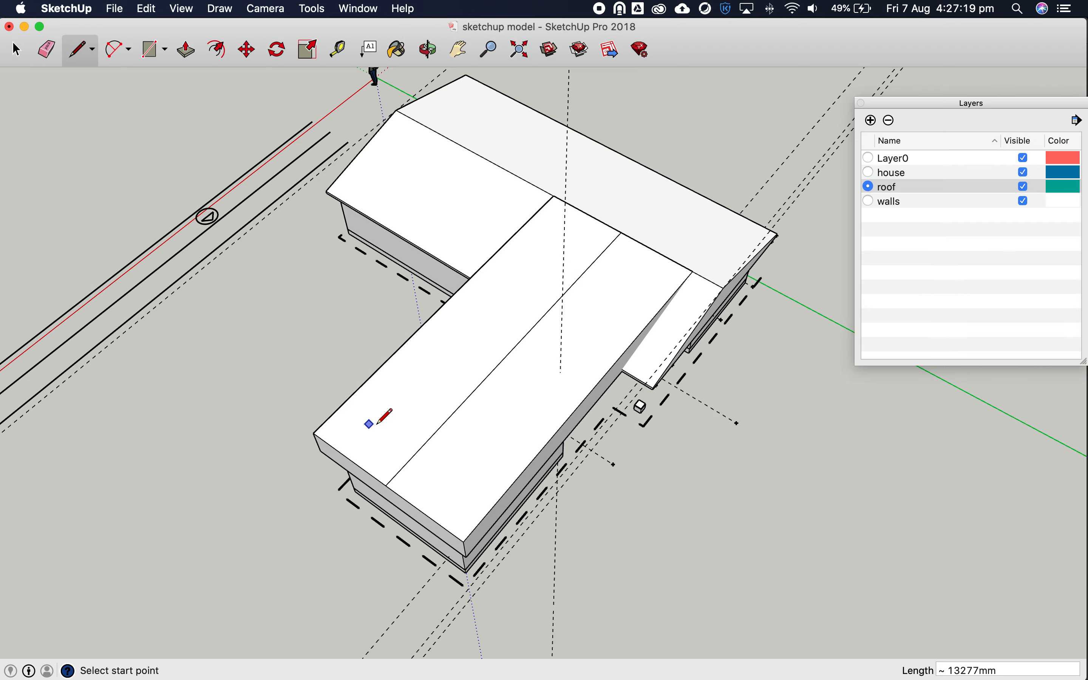
Lower the wing roof's inner long top edge by 1100 mm to form the first roof slope
{"action": "left_click", "coordinate": [427, 49]}
{"action": "left_click_drag", "start_coordinate": [564, 369], "coordinate": [559, 185]}
{"action": "scroll", "coordinate": [542, 318], "scroll_direction": "up", "scroll_amount": 3}
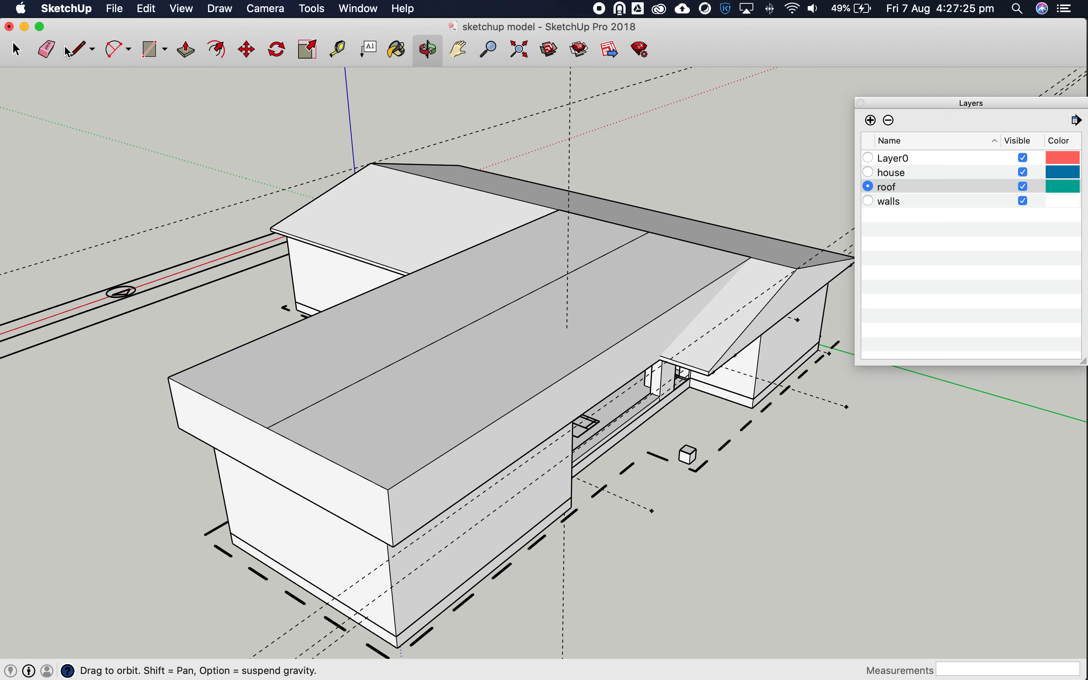
{"action": "left_click", "coordinate": [16, 51]}
{"action": "left_click", "coordinate": [327, 310]}
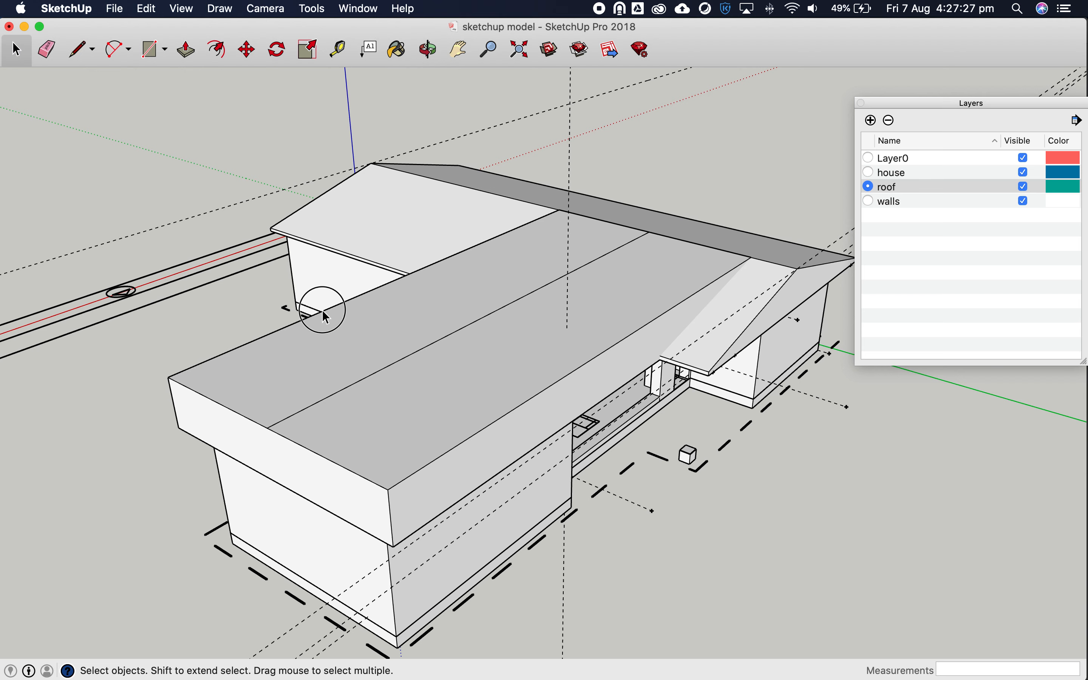
{"action": "left_click", "coordinate": [249, 51]}
{"action": "left_click_drag", "start_coordinate": [291, 327], "coordinate": [295, 361]}
{"action": "scroll", "coordinate": [294, 361], "scroll_direction": "down", "scroll_amount": 2}
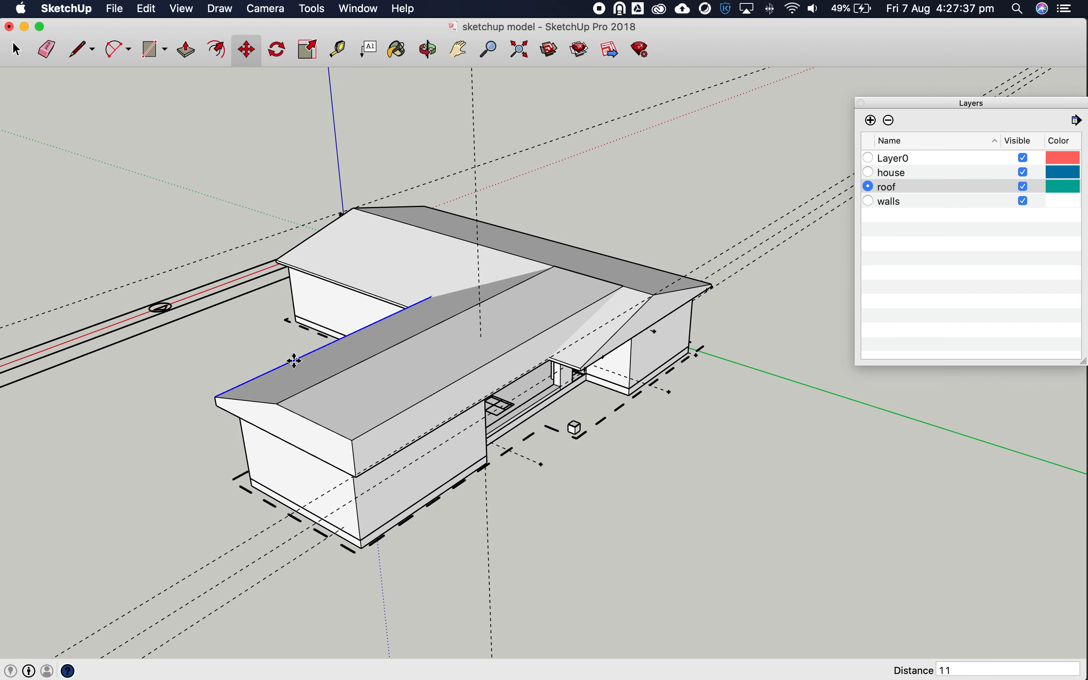
{"action": "key", "text": "Return"}
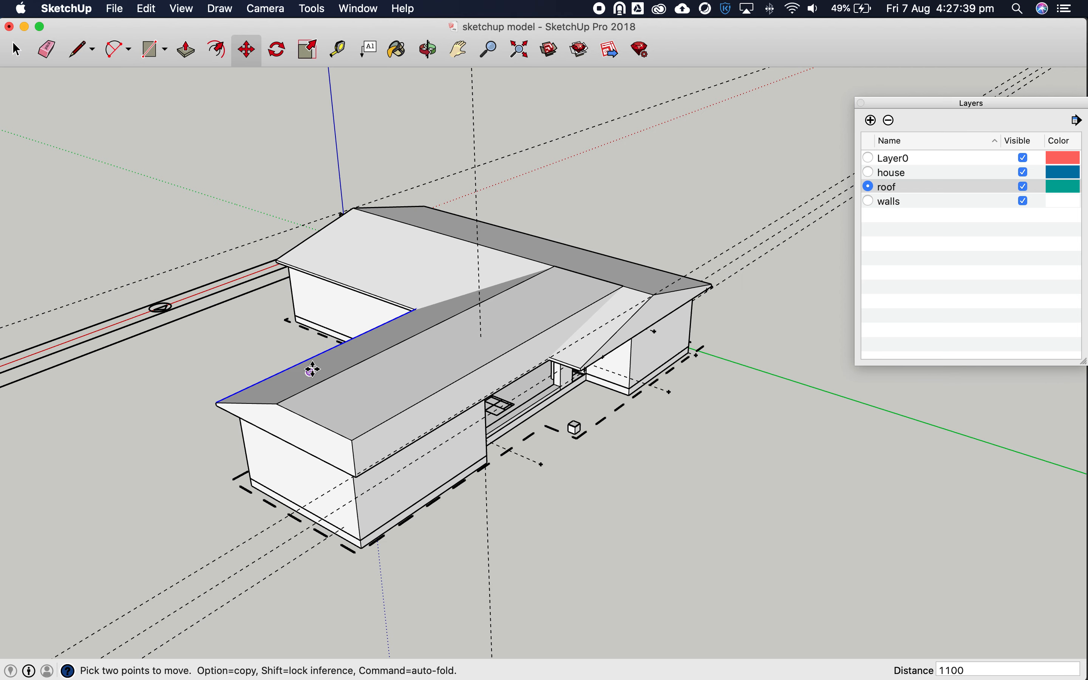
Lower the wing roof's other long top edge straight down by 1100 mm to form the second slope
{"action": "scroll", "coordinate": [436, 420], "scroll_direction": "up", "scroll_amount": 3}
{"action": "left_click", "coordinate": [18, 51]}
{"action": "left_click", "coordinate": [458, 357]}
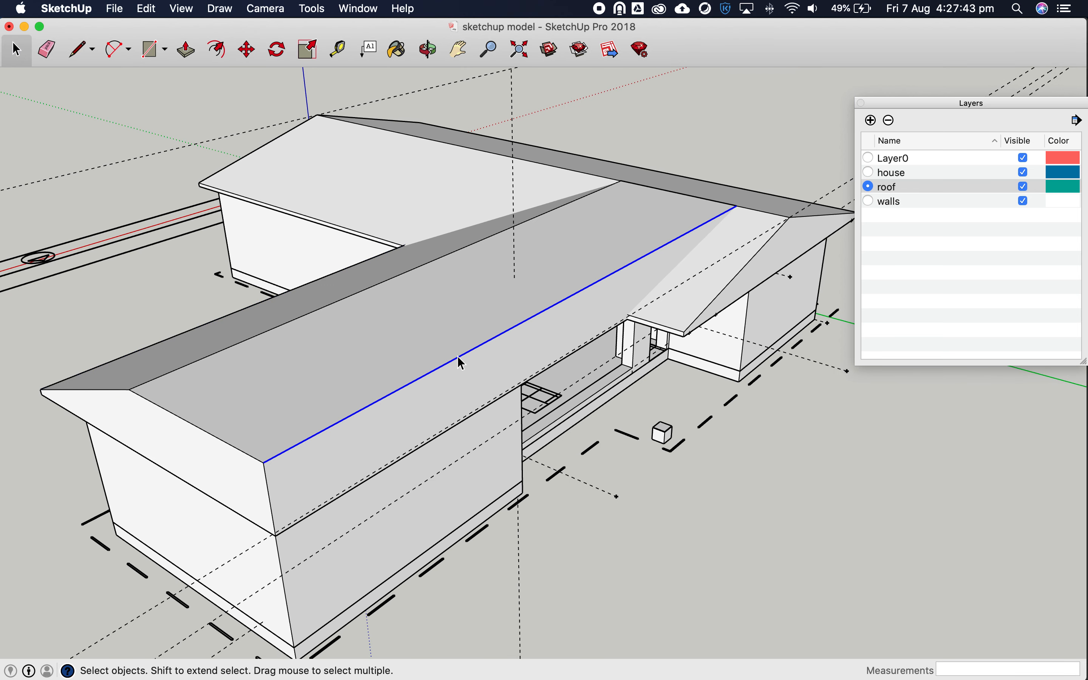
{"action": "left_click", "coordinate": [247, 50]}
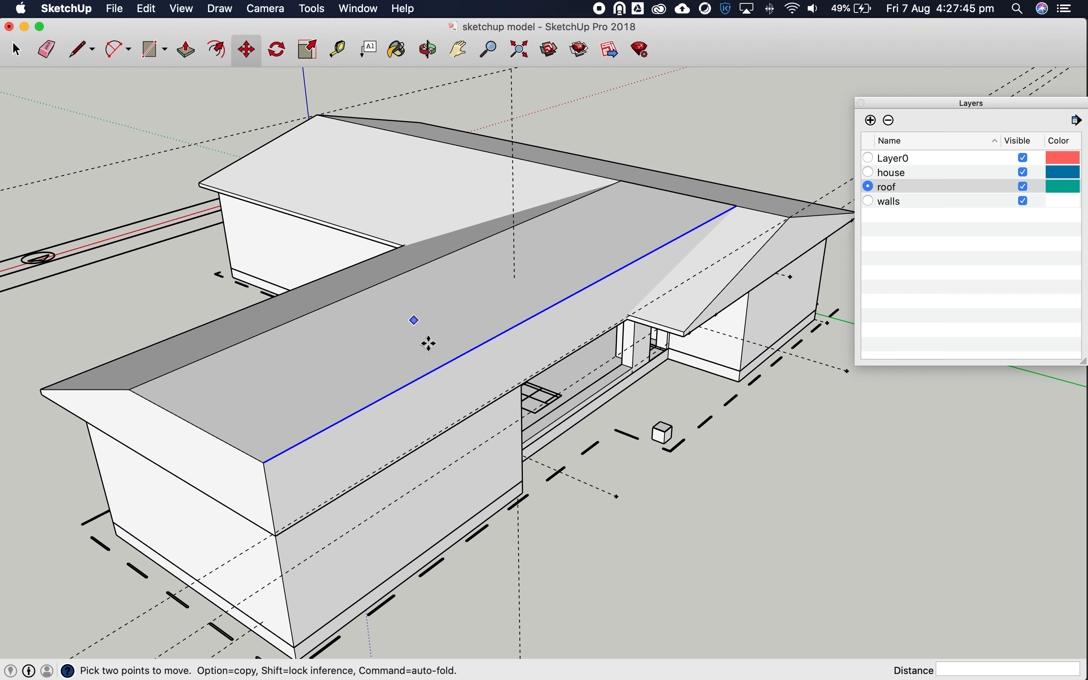
{"action": "left_click", "coordinate": [448, 364]}
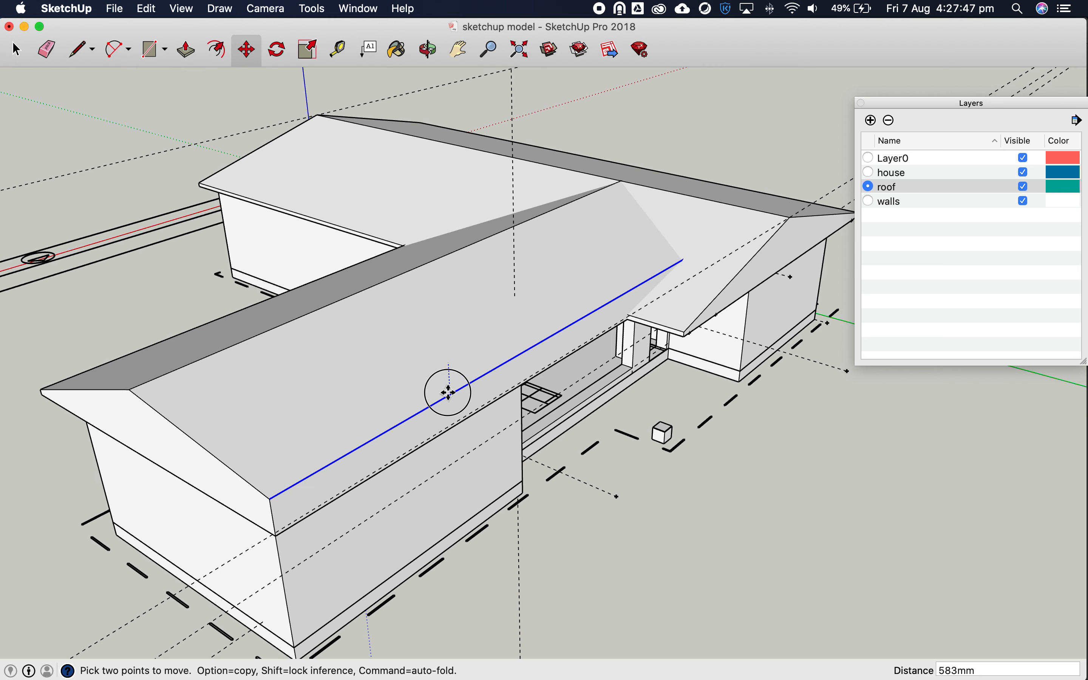
{"action": "left_click", "coordinate": [448, 394]}
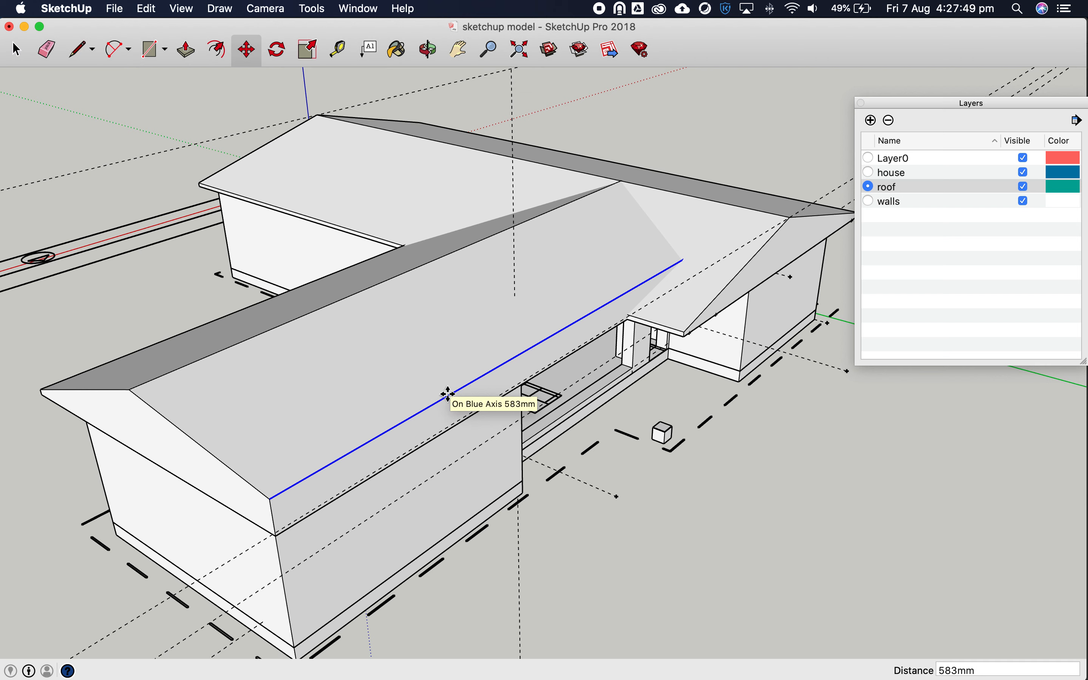
{"action": "key", "text": "Return"}
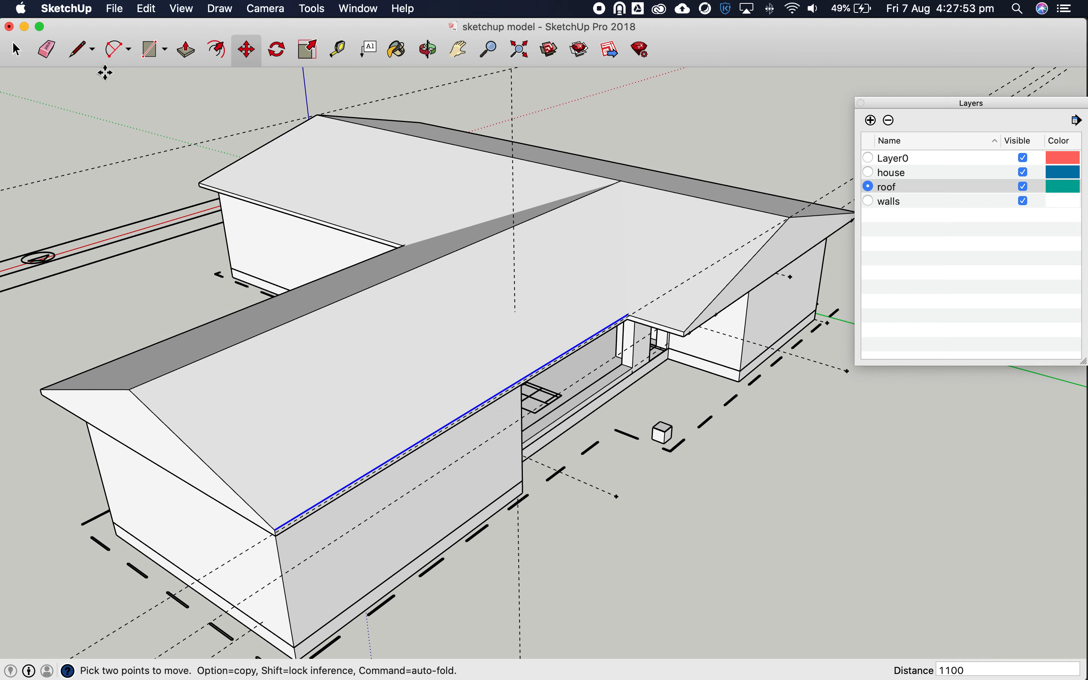
Select the whole wing roof with all its connected faces and edges and make it a group
{"action": "left_click", "coordinate": [17, 49]}
{"action": "left_click", "coordinate": [428, 50]}
{"action": "left_click_drag", "start_coordinate": [757, 230], "coordinate": [704, 230]}
{"action": "scroll", "coordinate": [704, 229], "scroll_direction": "down", "scroll_amount": 5}
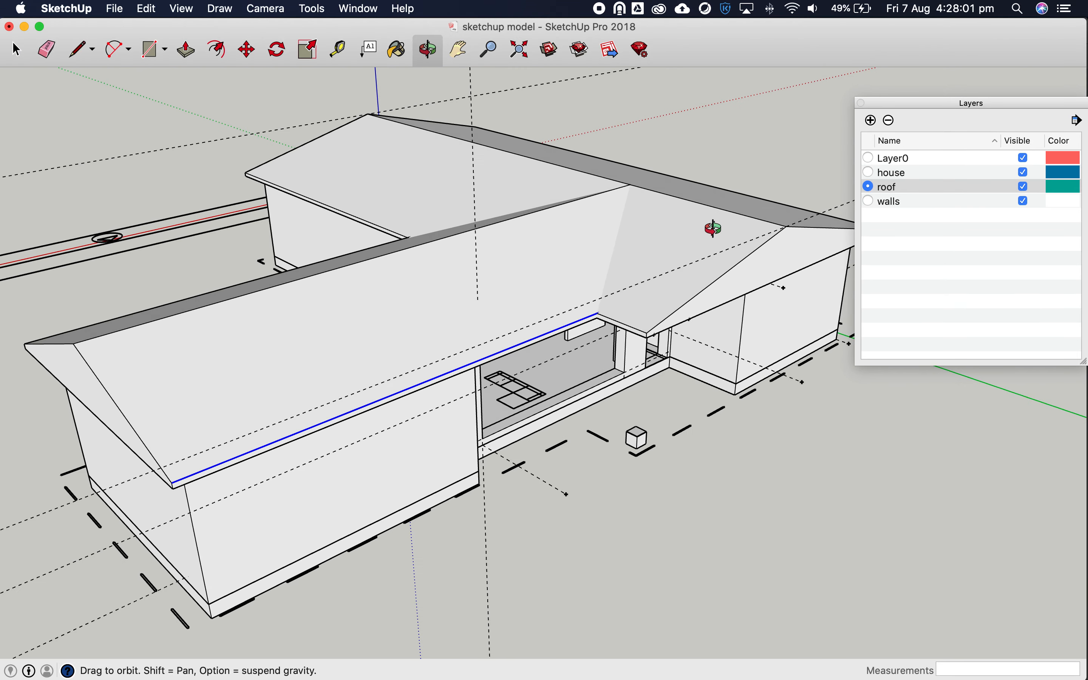
{"action": "scroll", "coordinate": [676, 252], "scroll_direction": "up", "scroll_amount": 3}
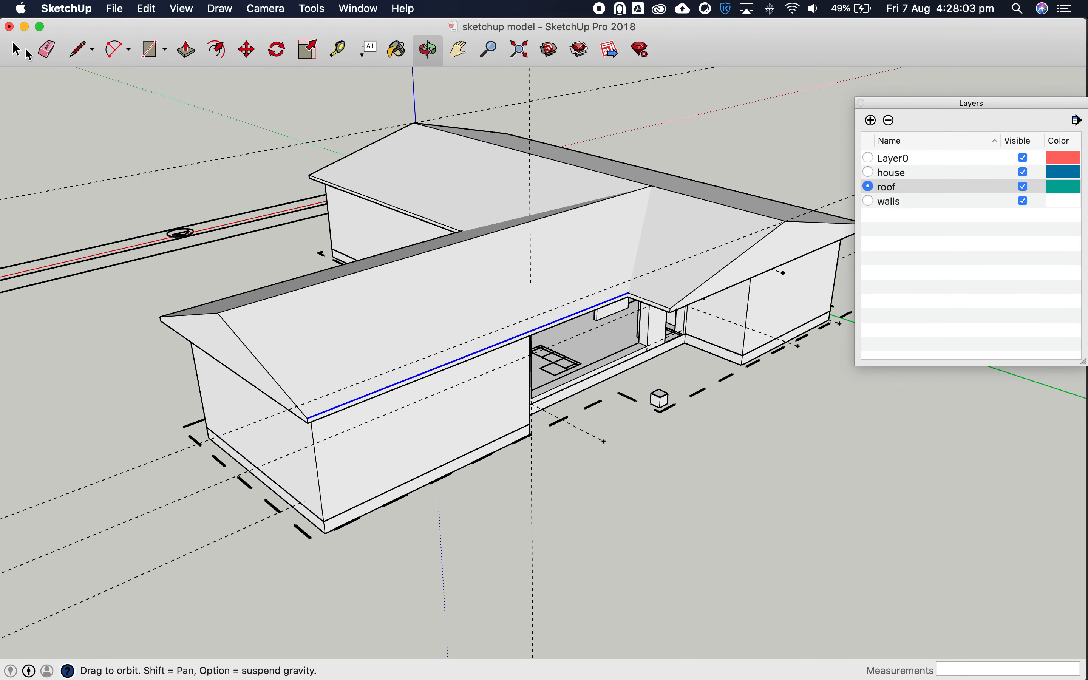
{"action": "left_click", "coordinate": [27, 53]}
{"action": "left_click", "coordinate": [451, 319]}
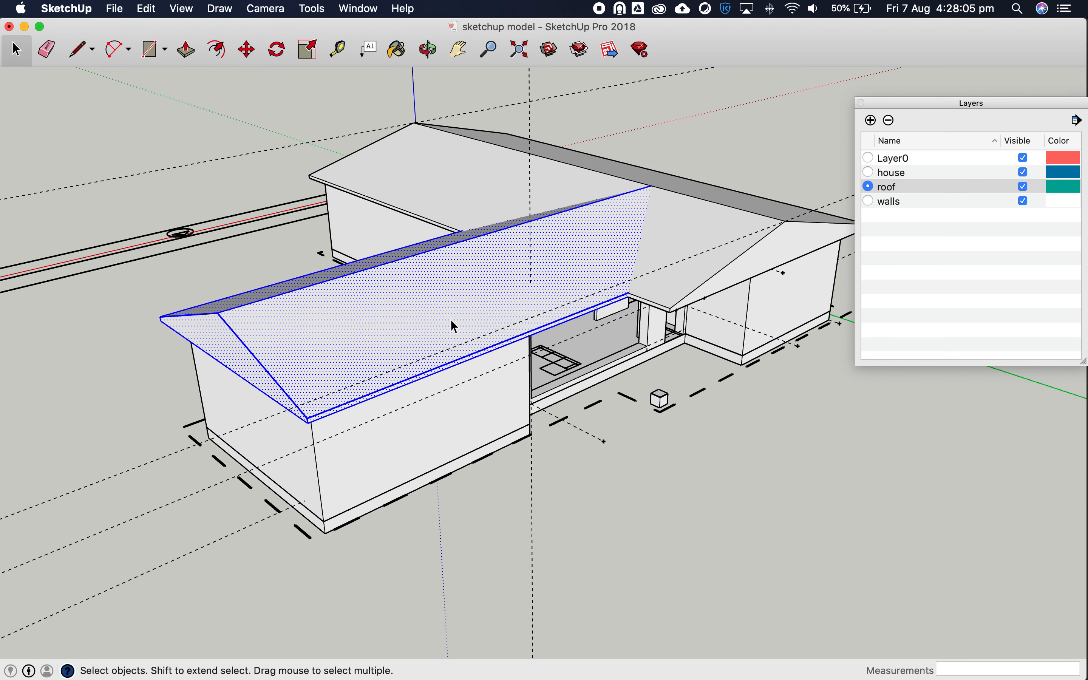
{"action": "right_click", "coordinate": [431, 324]}
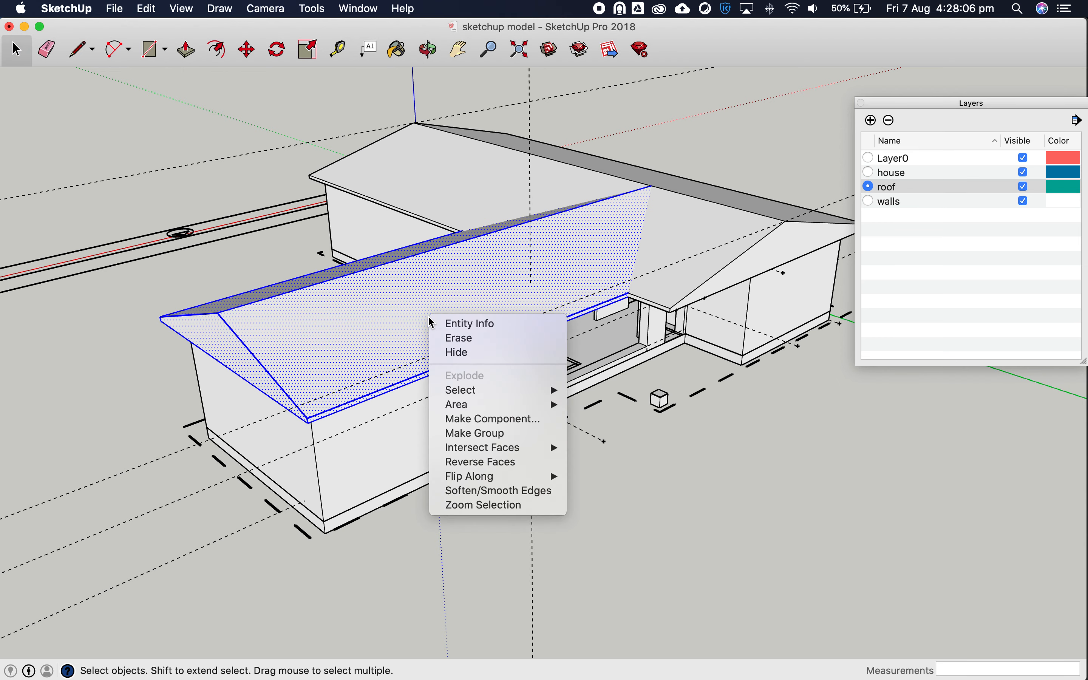
{"action": "left_click", "coordinate": [504, 432]}
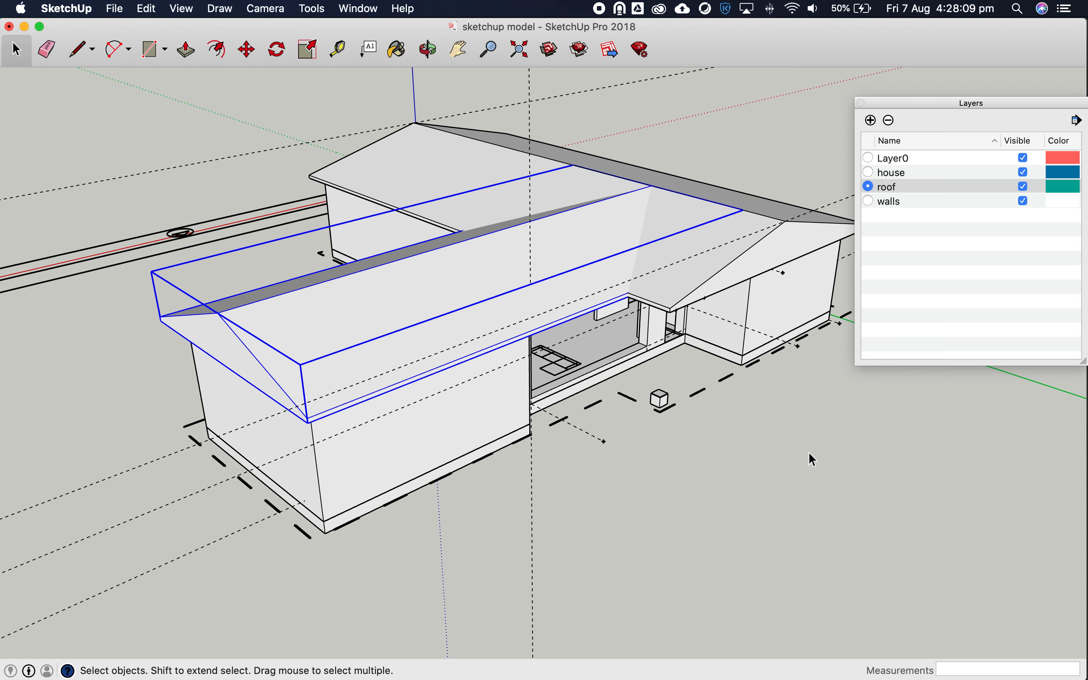
Add the main roof to the selected wing roof and combine both into one group
{"action": "left_click", "coordinate": [757, 260], "text": "shift"}
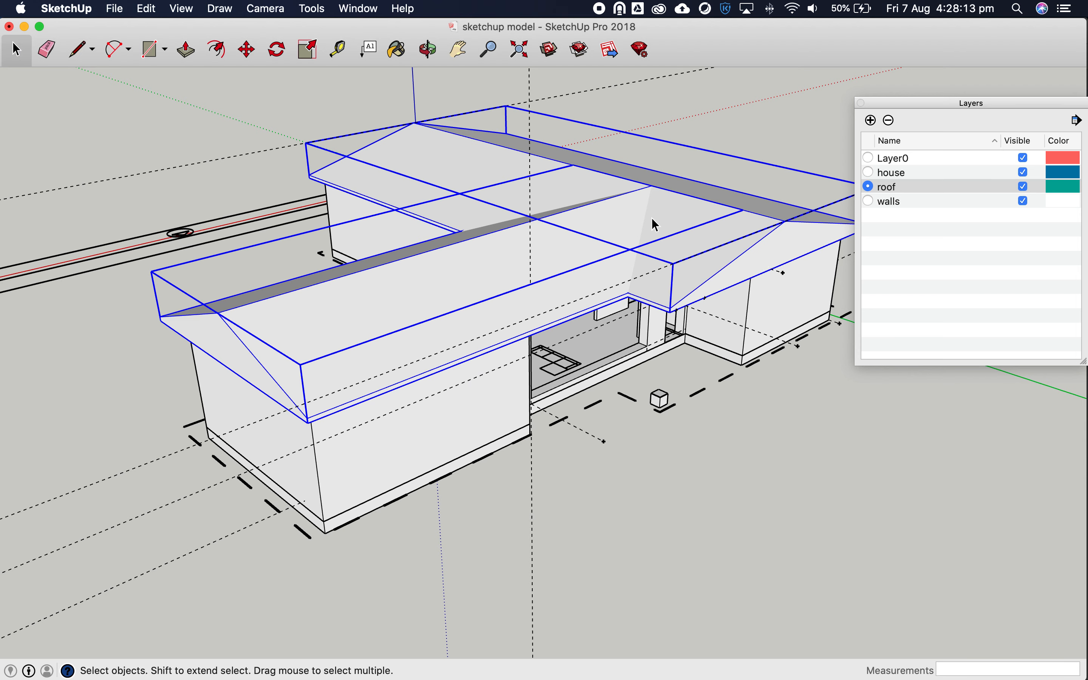
{"action": "right_click", "coordinate": [722, 237]}
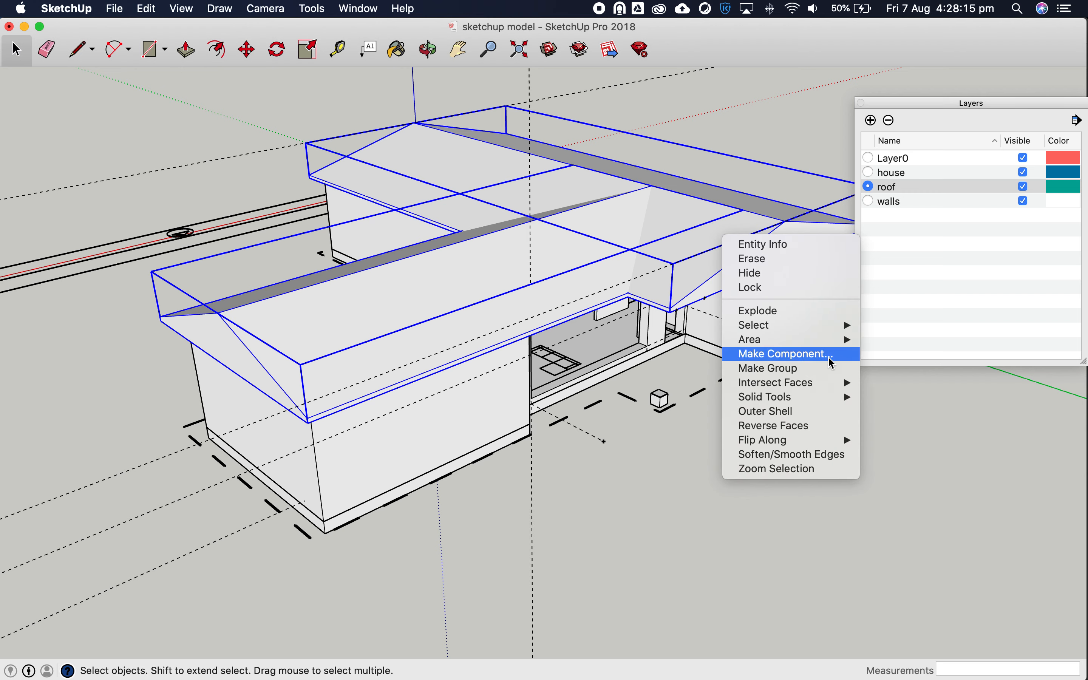
{"action": "left_click", "coordinate": [809, 372]}
{"action": "left_click", "coordinate": [790, 401]}
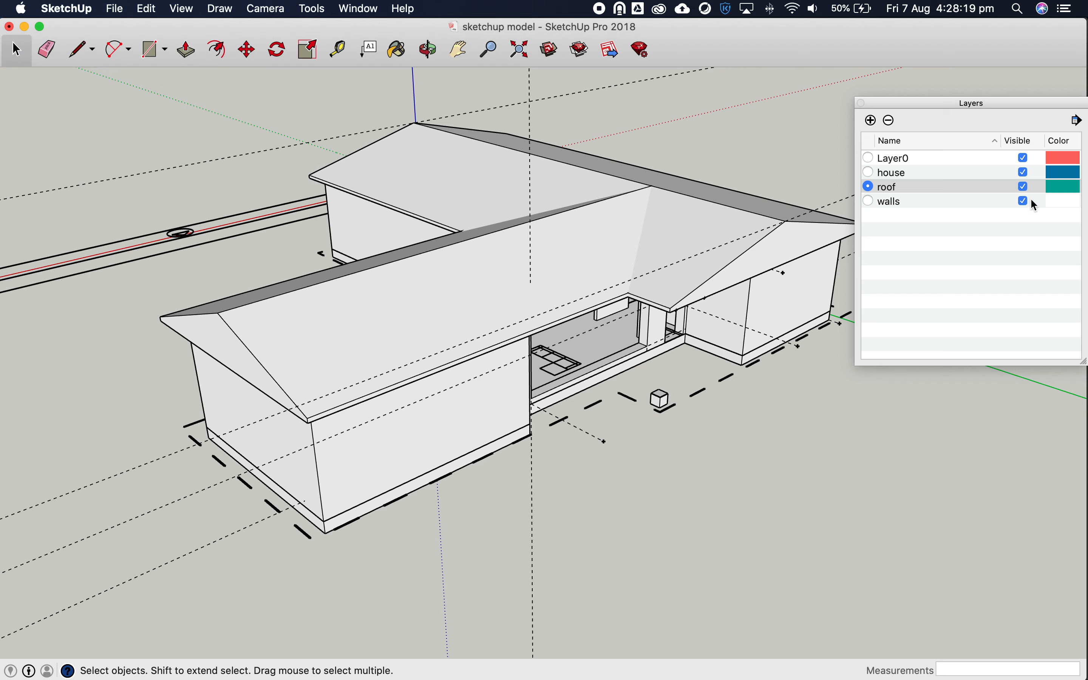
Try to hide the roof layer, and make house the current layer
{"action": "left_click", "coordinate": [1024, 187]}
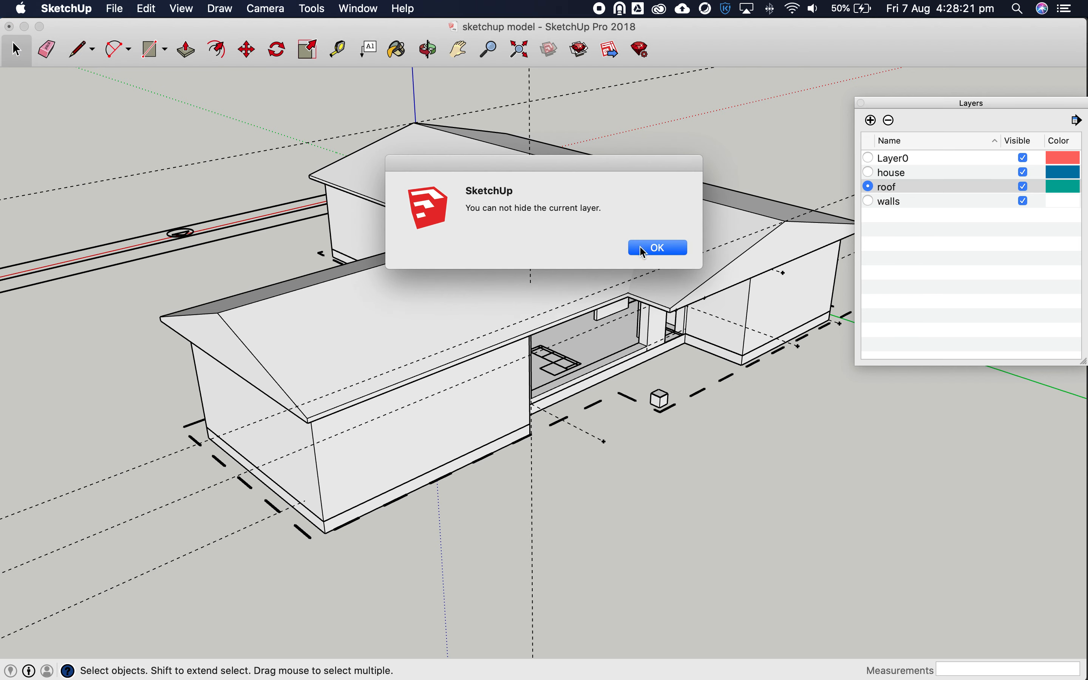
{"action": "left_click", "coordinate": [658, 249]}
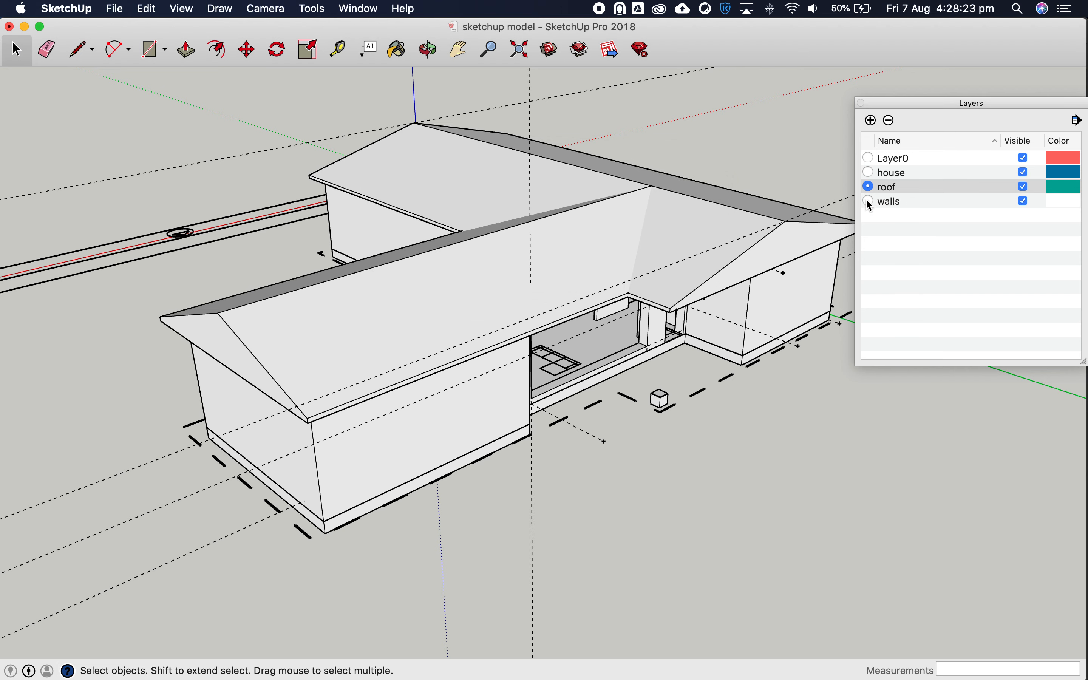
{"action": "left_click", "coordinate": [871, 173]}
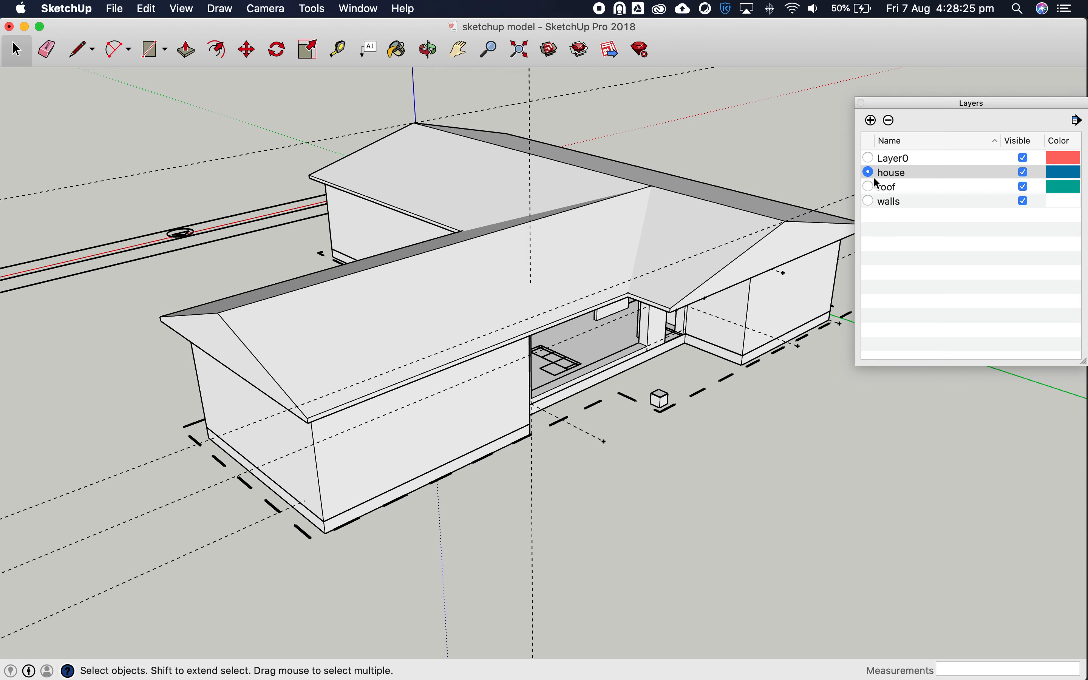
Toggle the roof layer's visibility off and back on twice
{"action": "left_click", "coordinate": [1023, 187]}
{"action": "left_click", "coordinate": [1024, 187]}
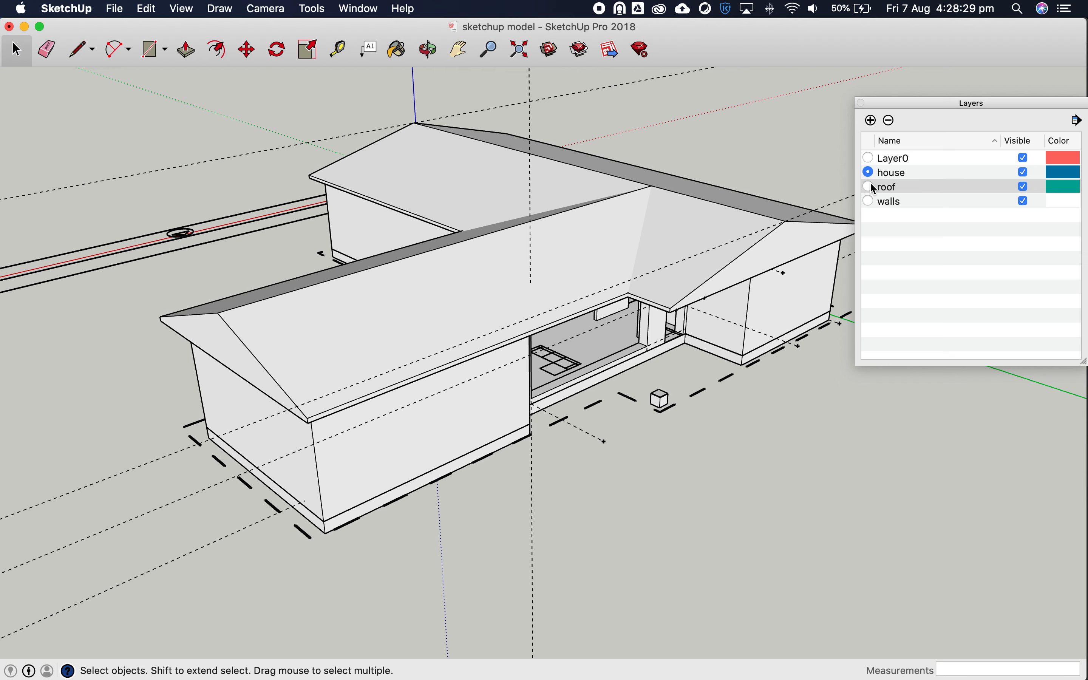
{"action": "left_click", "coordinate": [1025, 187]}
{"action": "left_click", "coordinate": [1024, 187]}
Hide the combined roof group to expose the walls and rooms beneath it
{"action": "left_click", "coordinate": [428, 49]}
{"action": "left_click_drag", "start_coordinate": [639, 286], "coordinate": [432, 253]}
{"action": "left_click", "coordinate": [18, 51]}
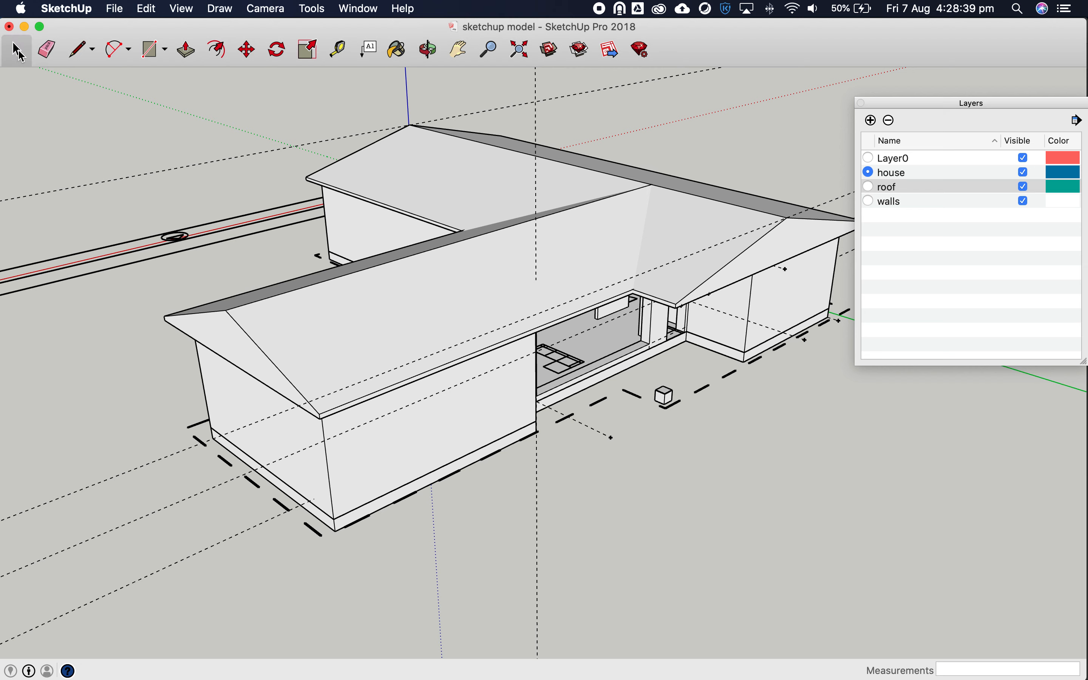
{"action": "left_click", "coordinate": [520, 234]}
{"action": "right_click", "coordinate": [521, 234]}
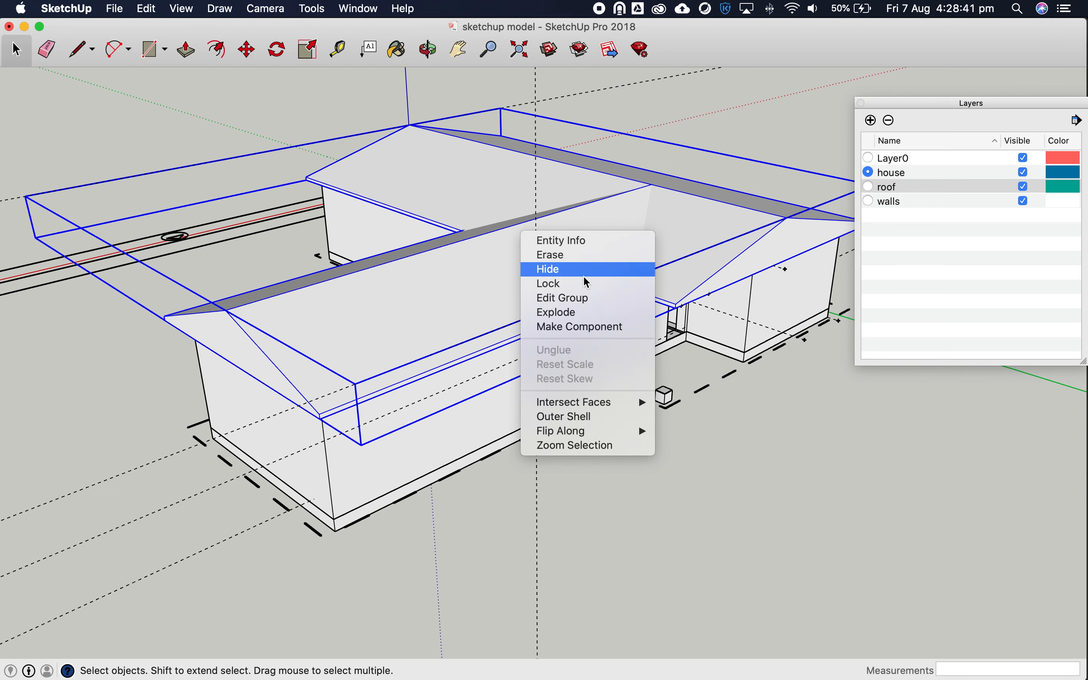
{"action": "left_click", "coordinate": [574, 278]}
{"action": "key", "text": "Delete"}
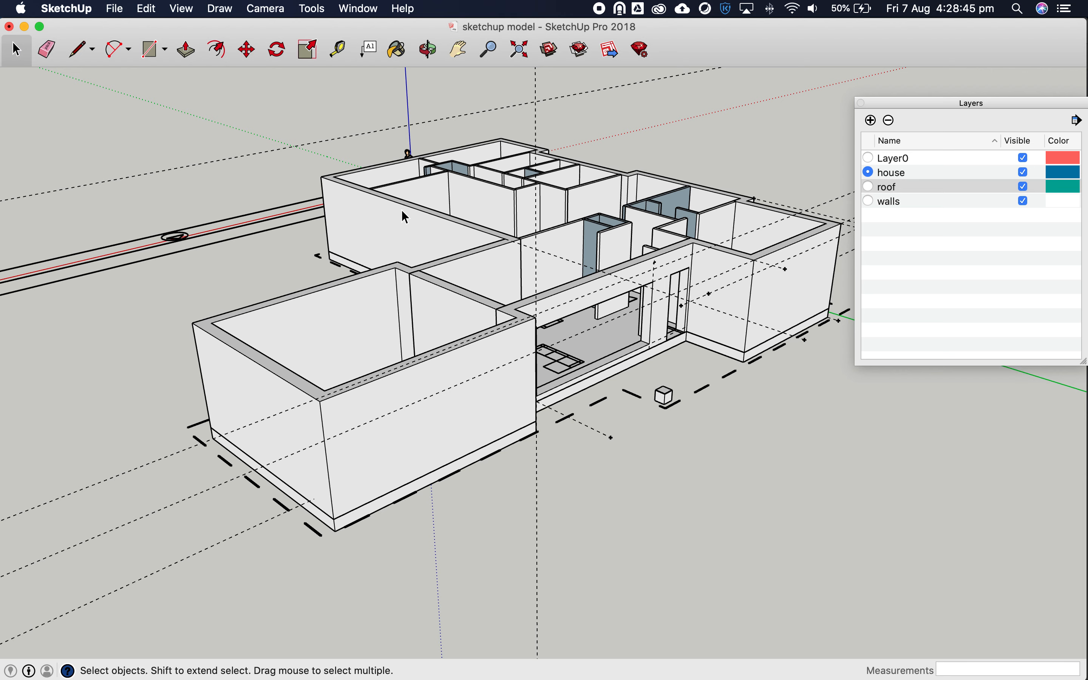
Unhide all hidden objects to bring the roof group back
{"action": "left_click", "coordinate": [147, 7]}
{"action": "mouse_move", "coordinate": [199, 248]}
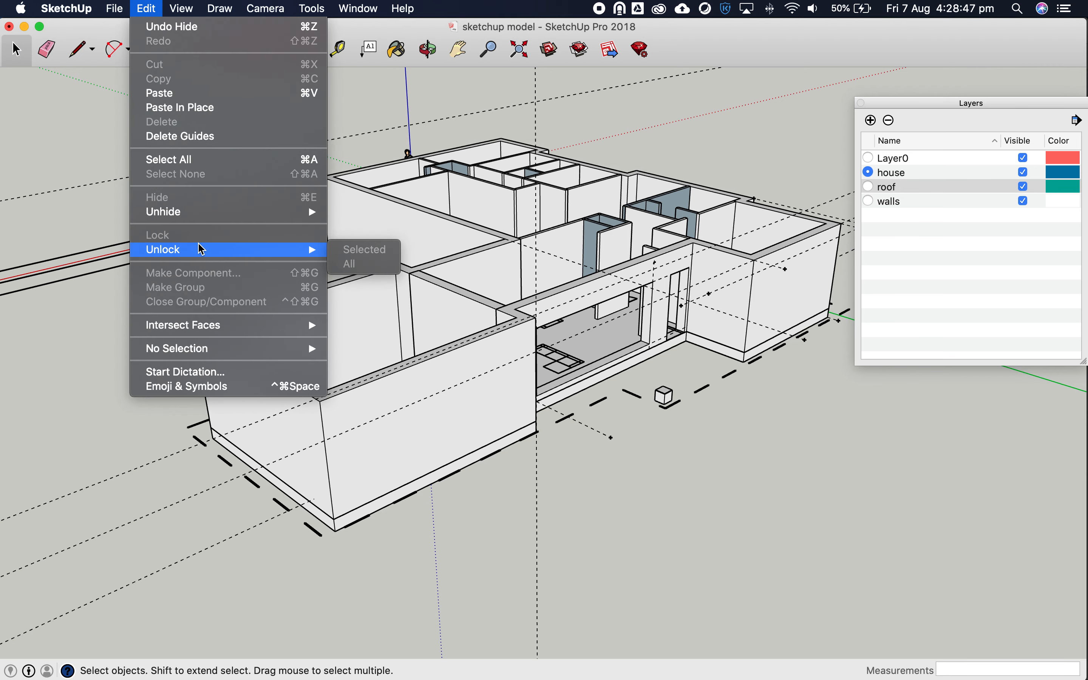
{"action": "mouse_move", "coordinate": [270, 212]}
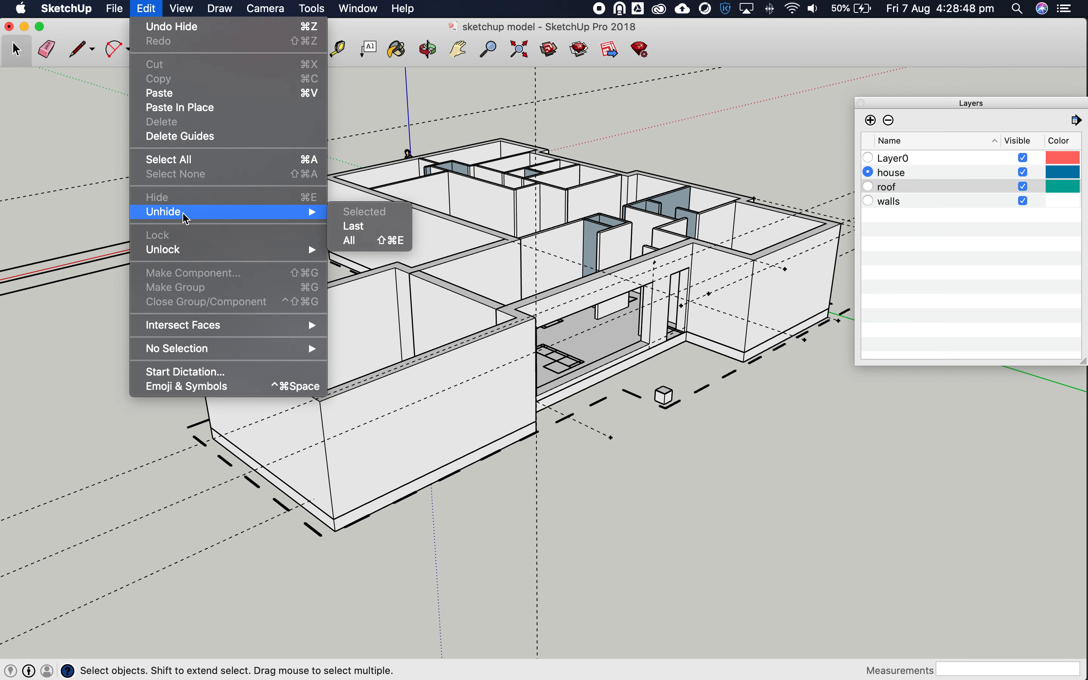
{"action": "left_click", "coordinate": [351, 241]}
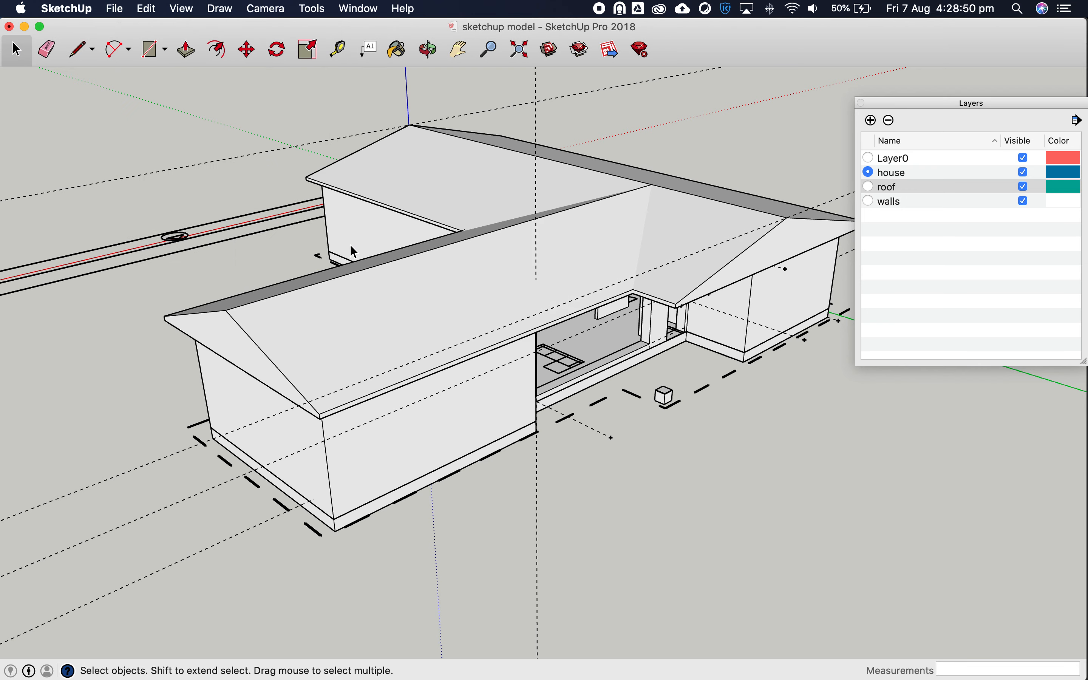
Examine the joined main and wing roofs on the house from several angles and distances
{"action": "left_click", "coordinate": [422, 51]}
{"action": "scroll", "coordinate": [389, 322], "scroll_direction": "down", "scroll_amount": 3}
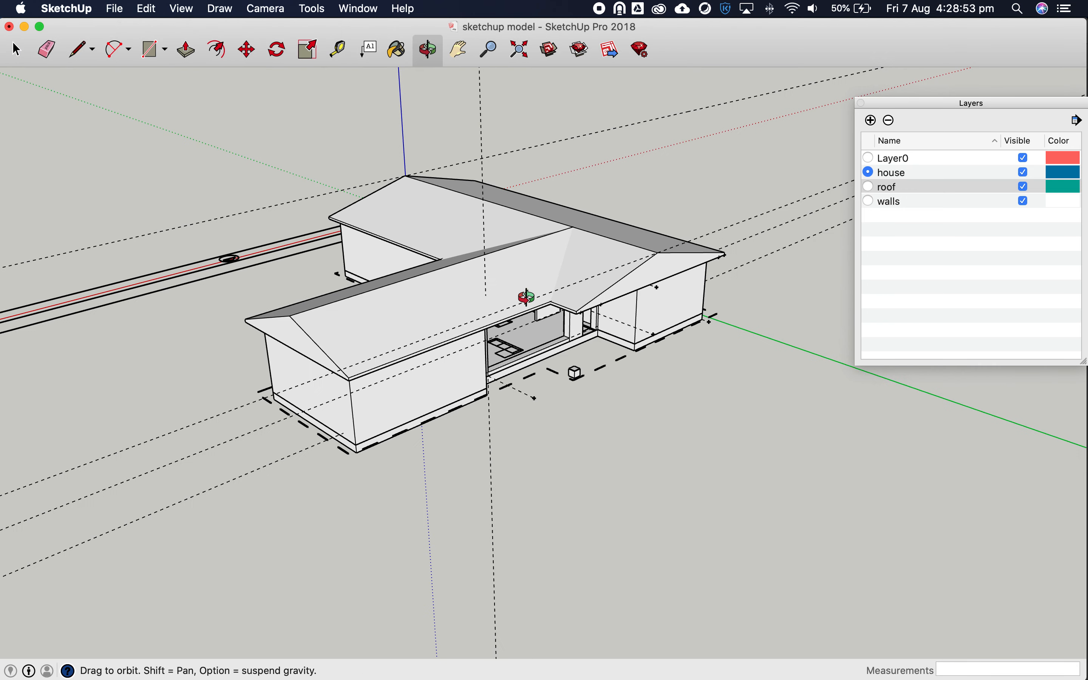
{"action": "scroll", "coordinate": [527, 297], "scroll_direction": "up", "scroll_amount": 3}
{"action": "scroll", "coordinate": [411, 287], "scroll_direction": "up", "scroll_amount": 2}
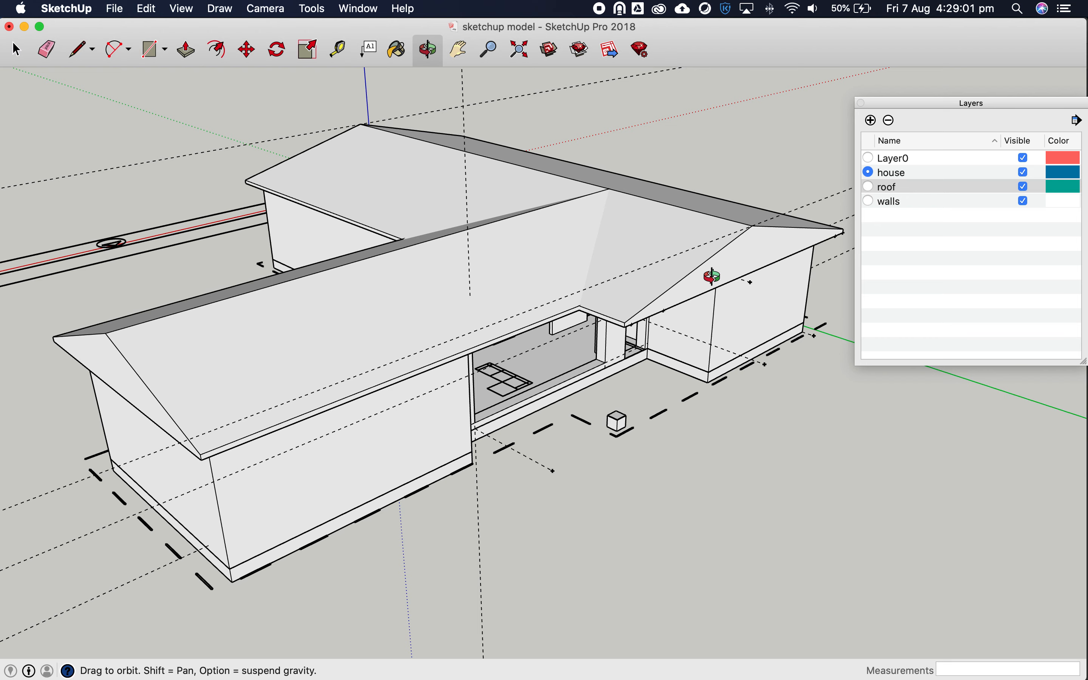
{"action": "scroll", "coordinate": [692, 281], "scroll_direction": "down", "scroll_amount": 2}
{"action": "mouse_move", "coordinate": [661, 288]}
{"action": "left_mouse_down"}
{"action": "mouse_move", "coordinate": [660, 311]}
{"action": "mouse_move", "coordinate": [632, 175]}
{"action": "mouse_move", "coordinate": [481, 143]}
{"action": "mouse_move", "coordinate": [405, 214]}
{"action": "mouse_move", "coordinate": [639, 369]}
{"action": "mouse_move", "coordinate": [665, 287]}
{"action": "left_mouse_up"}
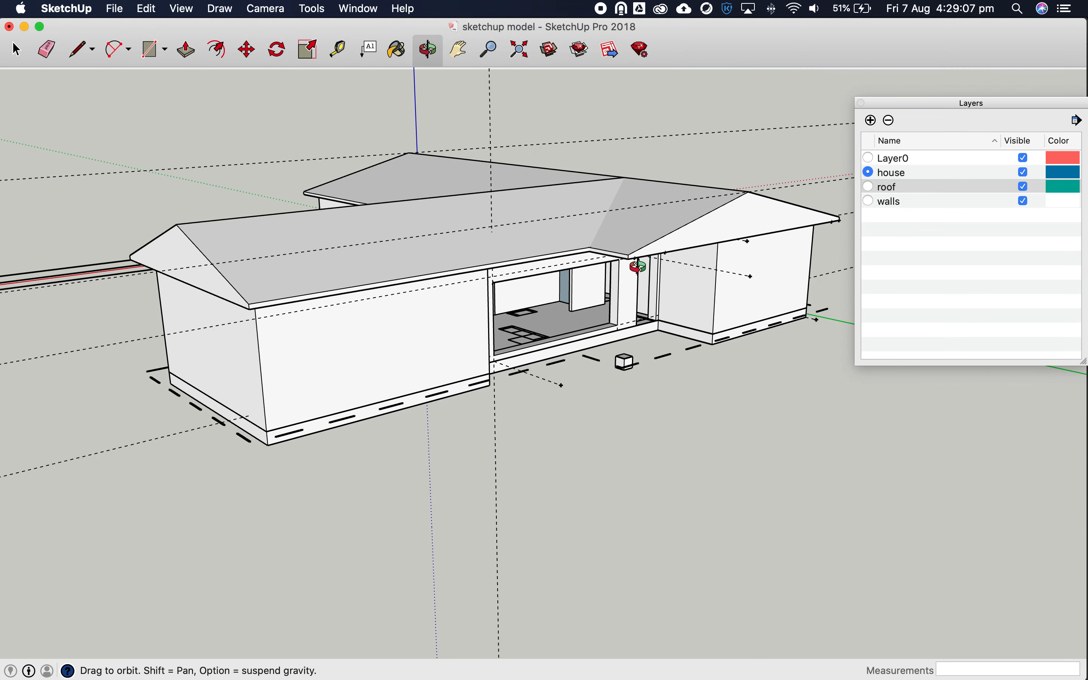
{"action": "left_click_drag", "start_coordinate": [695, 258], "coordinate": [668, 284]}
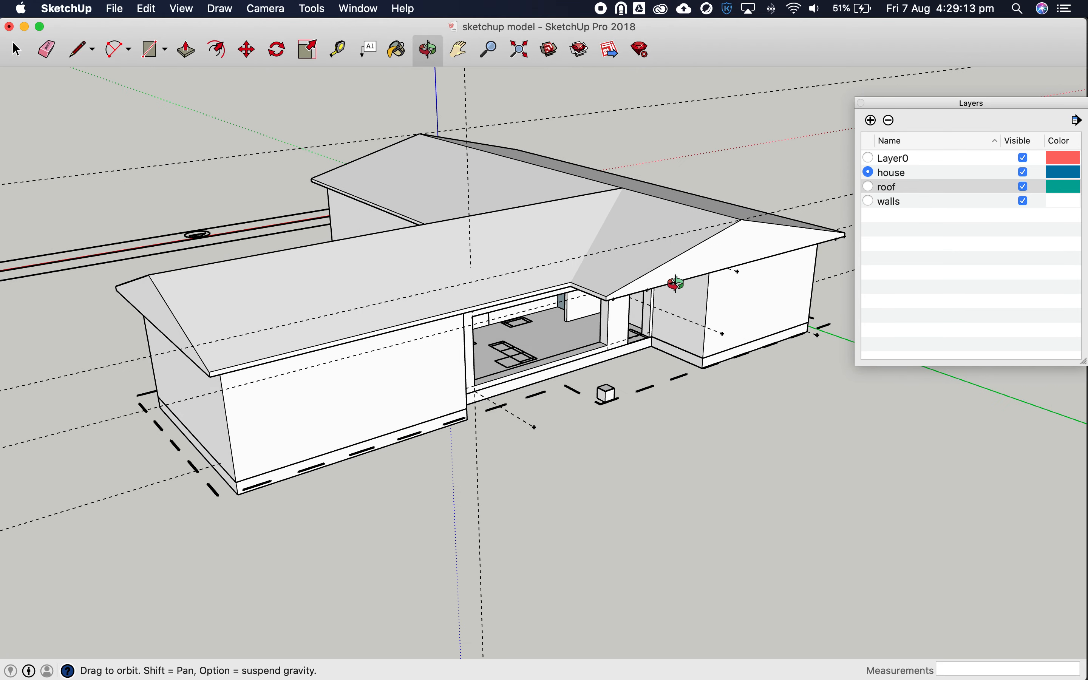
Open the materials browser and look through its list of material categories, keeping Glass and Mirrors
{"action": "left_click", "coordinate": [359, 9]}
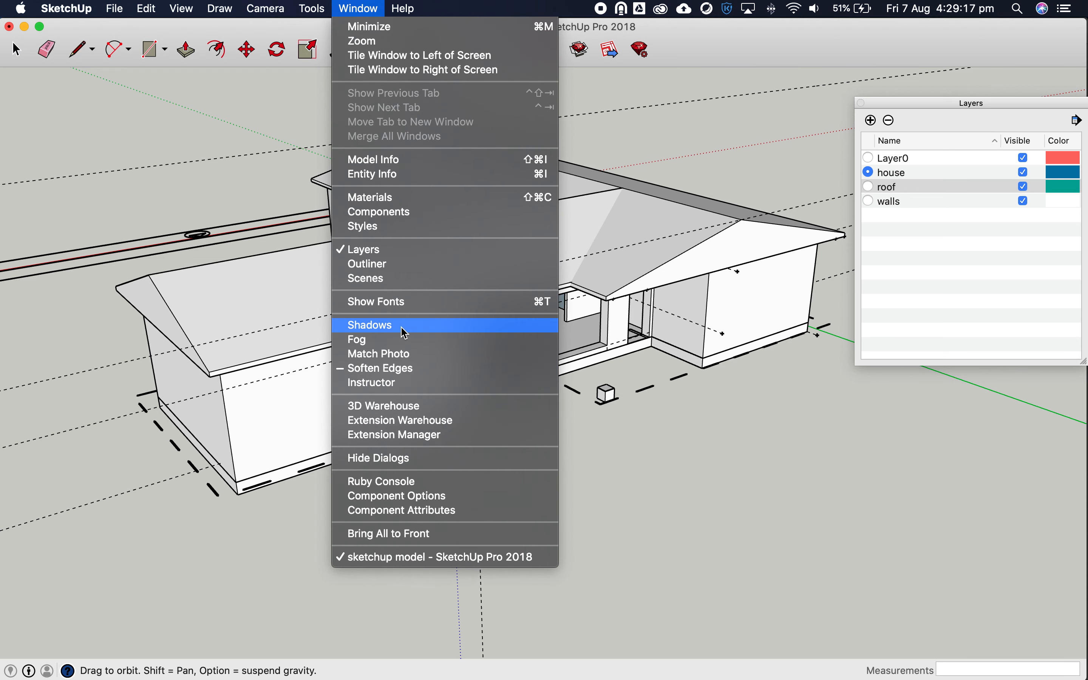
{"action": "left_click", "coordinate": [387, 197]}
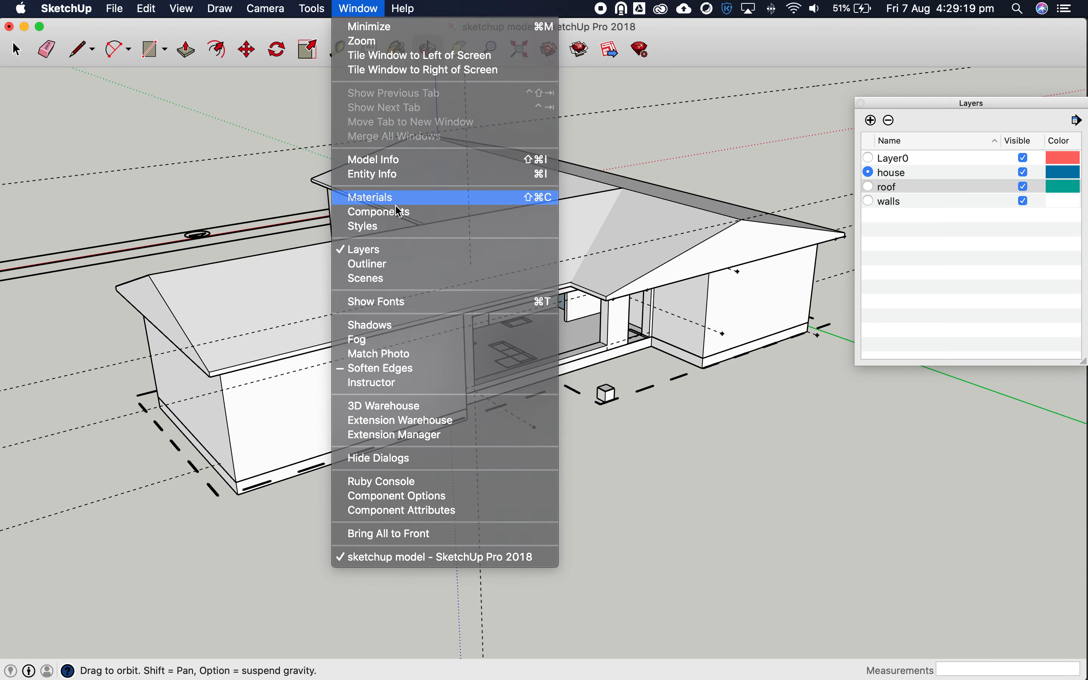
{"action": "left_click", "coordinate": [676, 382]}
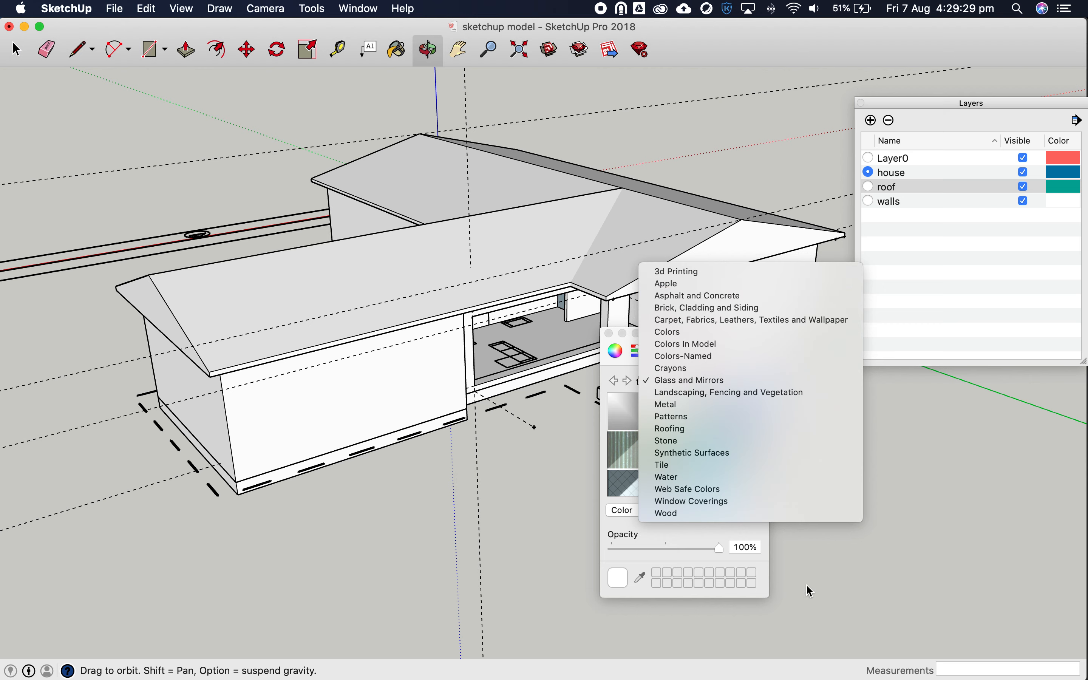
{"action": "left_click", "coordinate": [763, 540]}
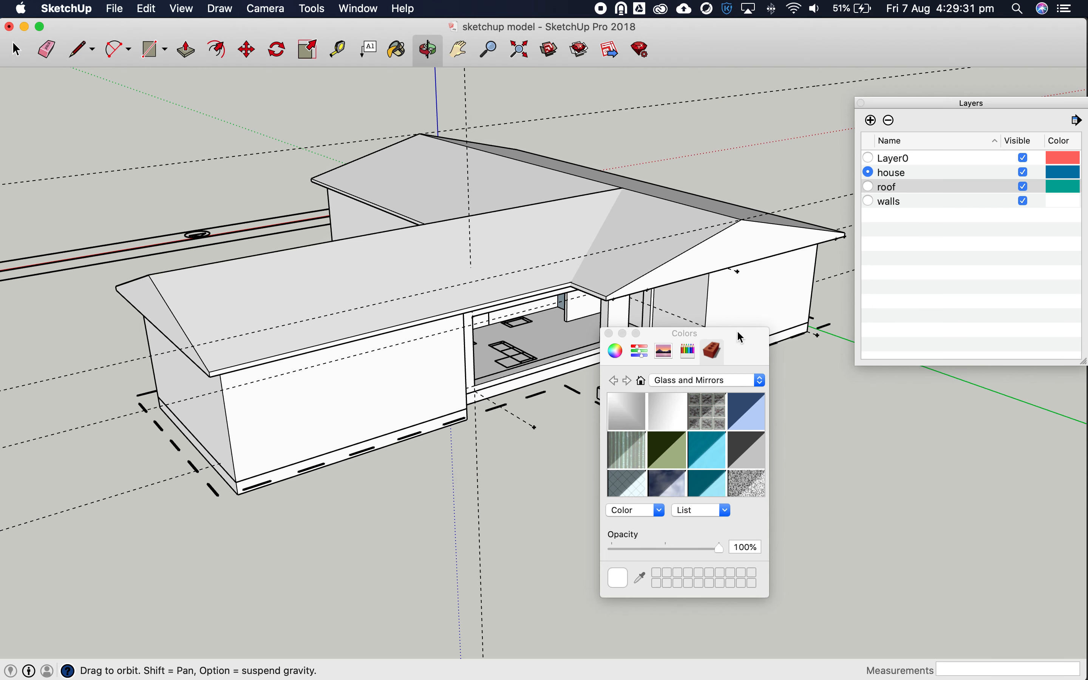